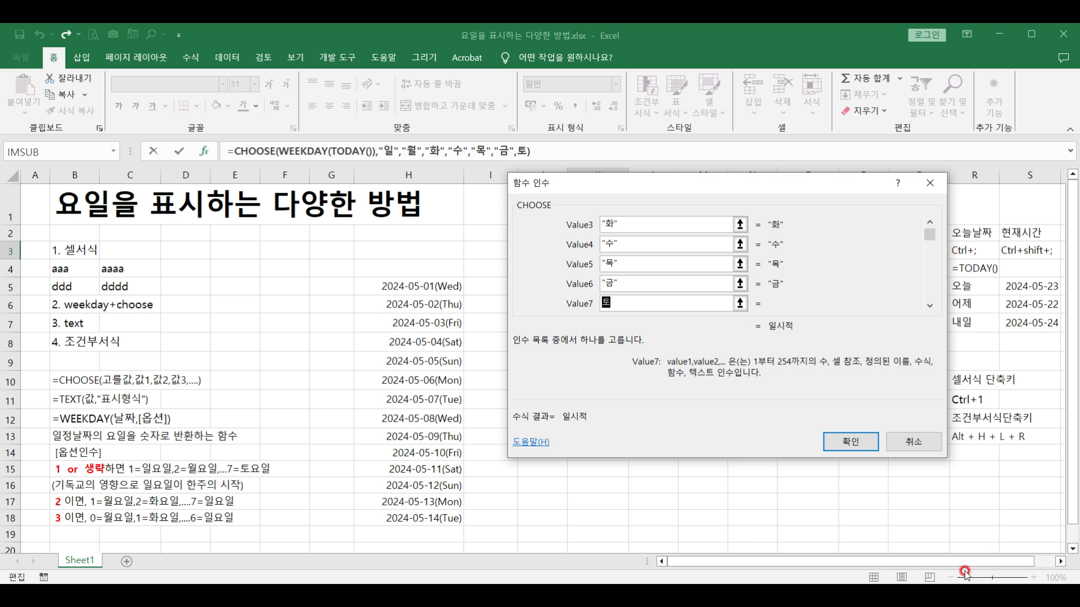
{"action": "left_click", "coordinate": [850, 443]}
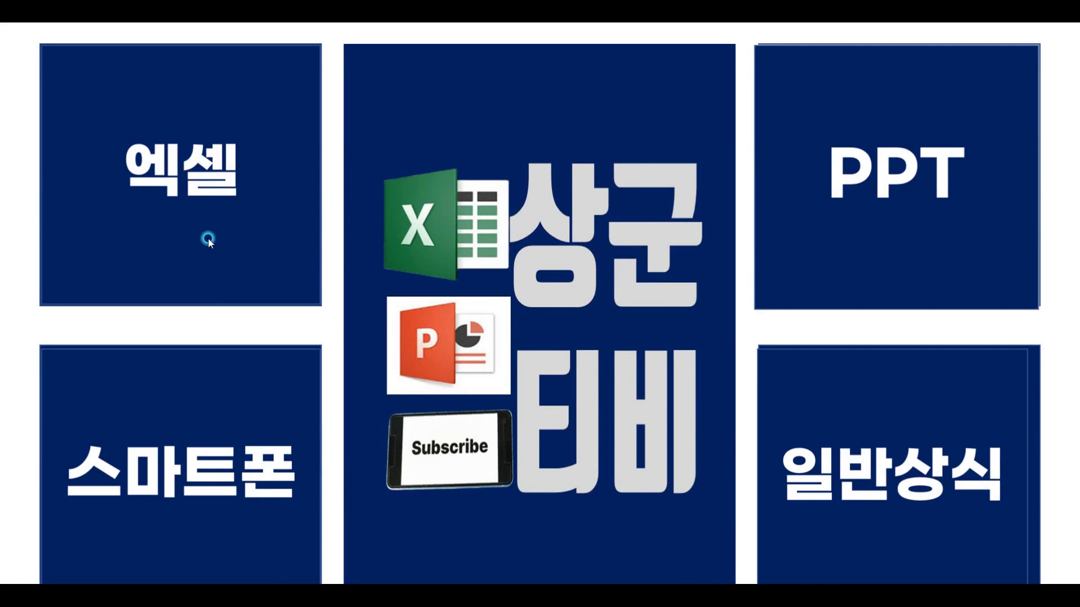
{"action": "left_click", "coordinate": [208, 239]}
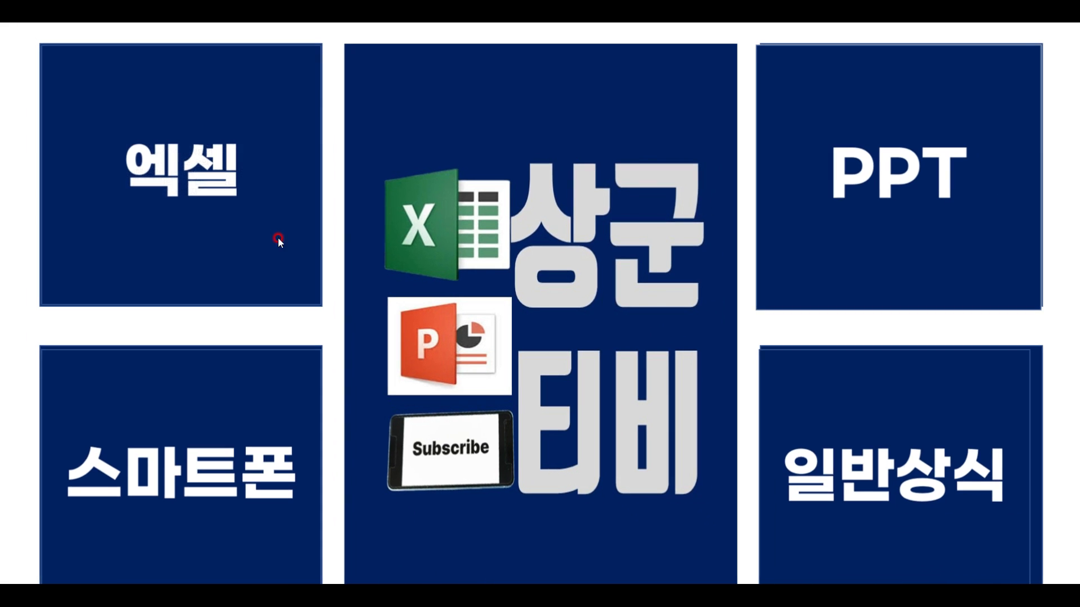
{"action": "left_click", "coordinate": [833, 236]}
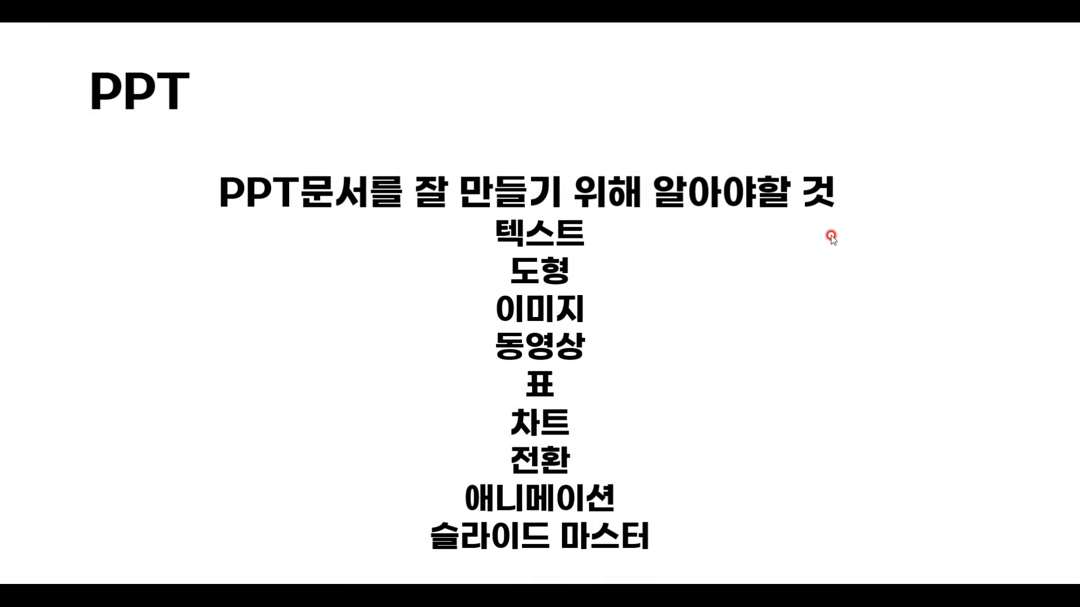
{"action": "left_click", "coordinate": [832, 237]}
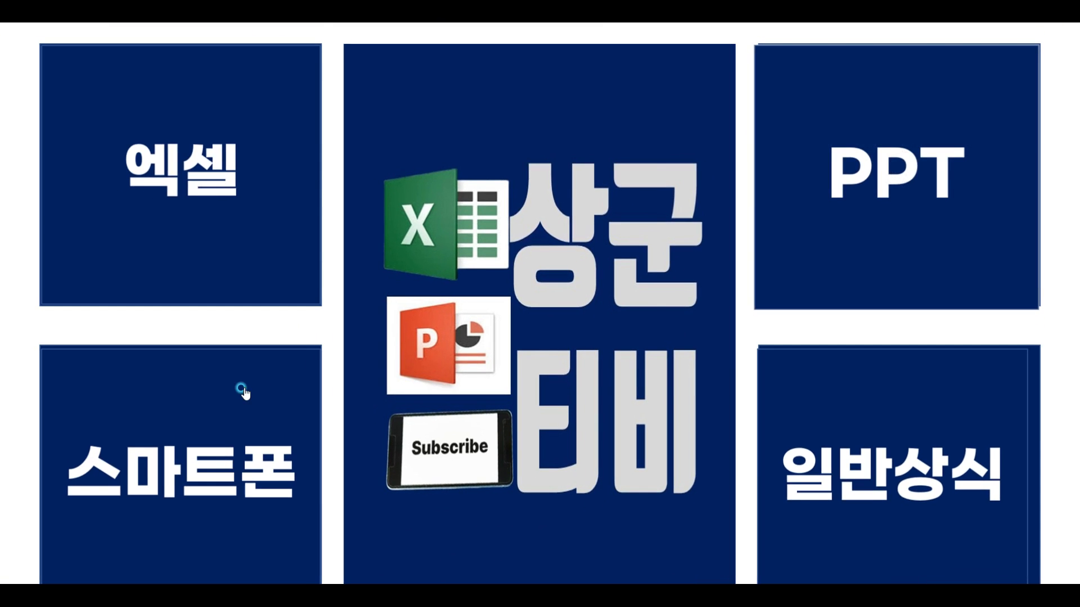
{"action": "left_click", "coordinate": [244, 388]}
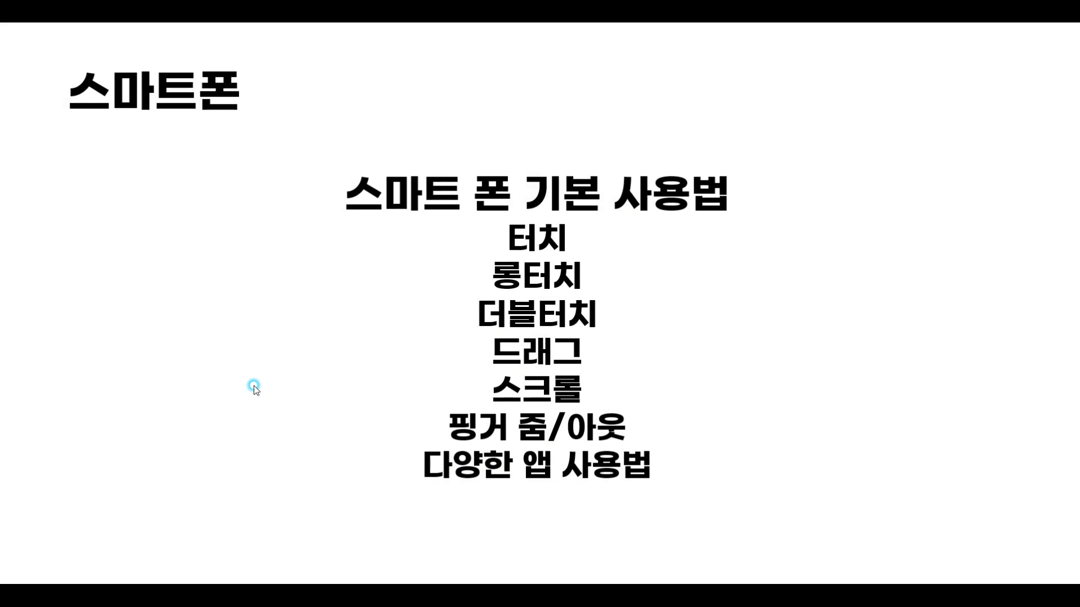
{"action": "left_click", "coordinate": [254, 385]}
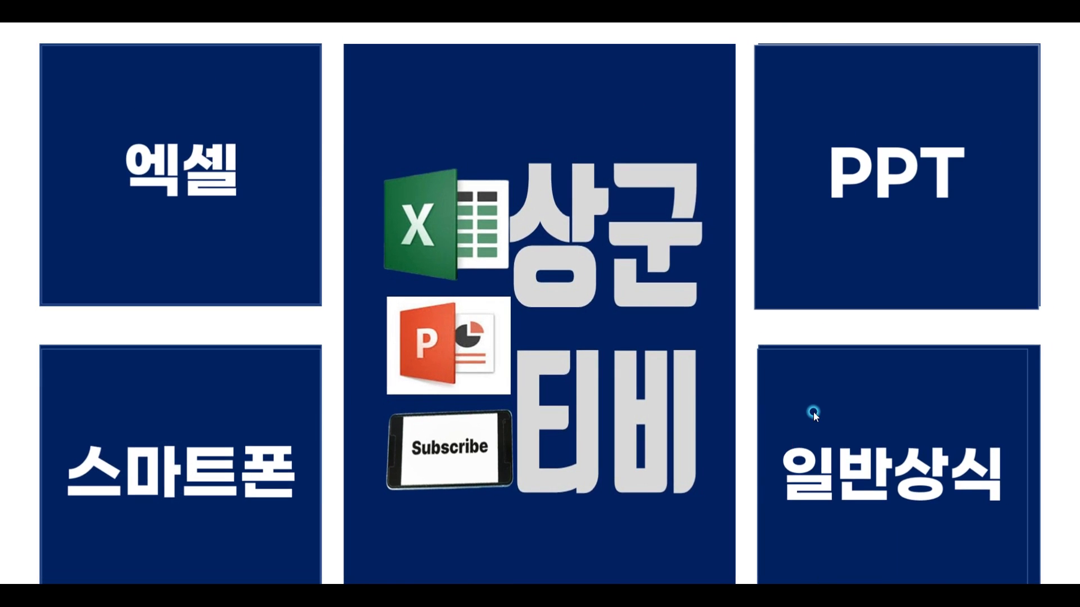
{"action": "left_click", "coordinate": [813, 412]}
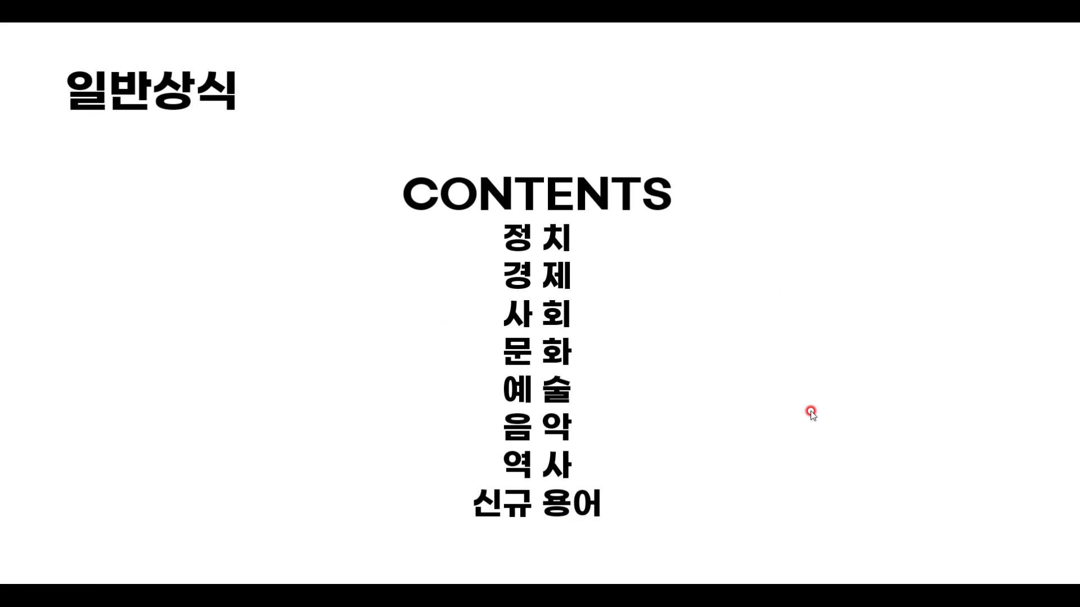
{"action": "left_click", "coordinate": [810, 413]}
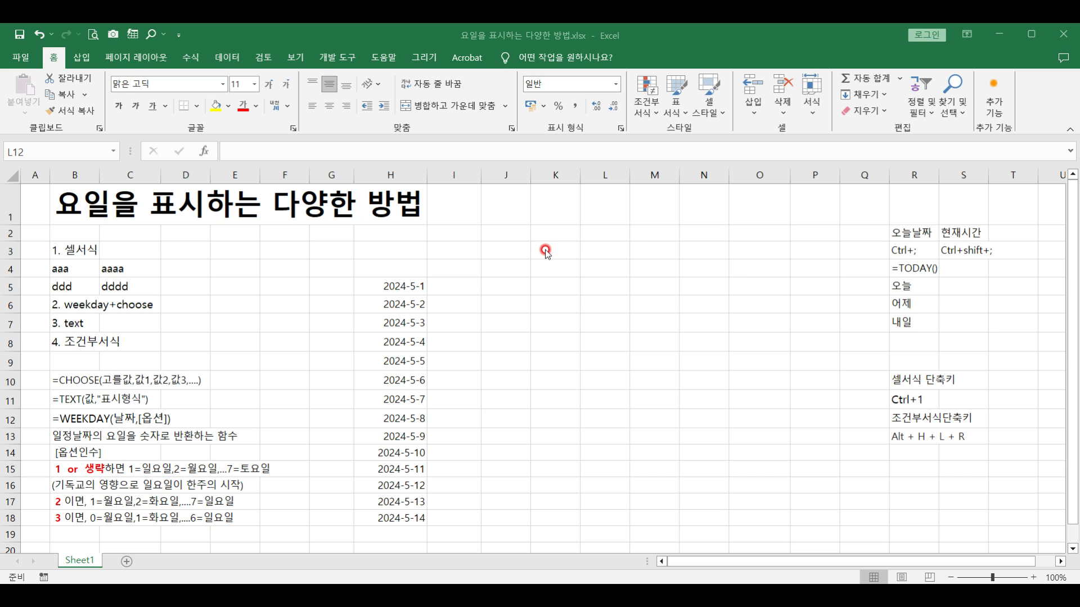
Step: Apply the custom number format aaaa to the dates in H5:H18 so they display as Korean weekday names
{"action": "left_click_drag", "start_coordinate": [396, 287], "coordinate": [398, 517]}
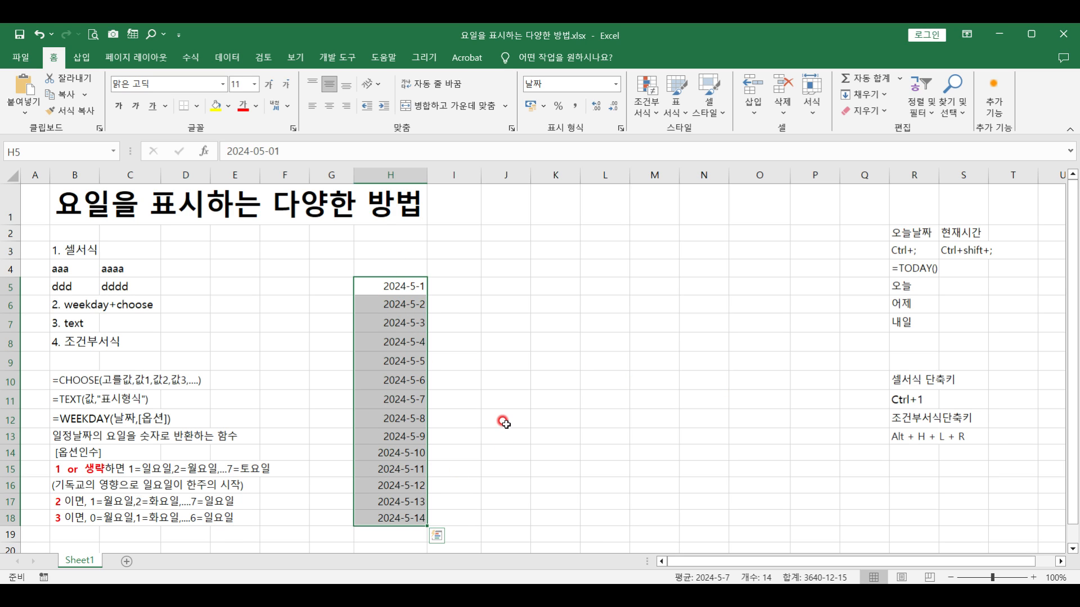
{"action": "key", "text": "ctrl+1"}
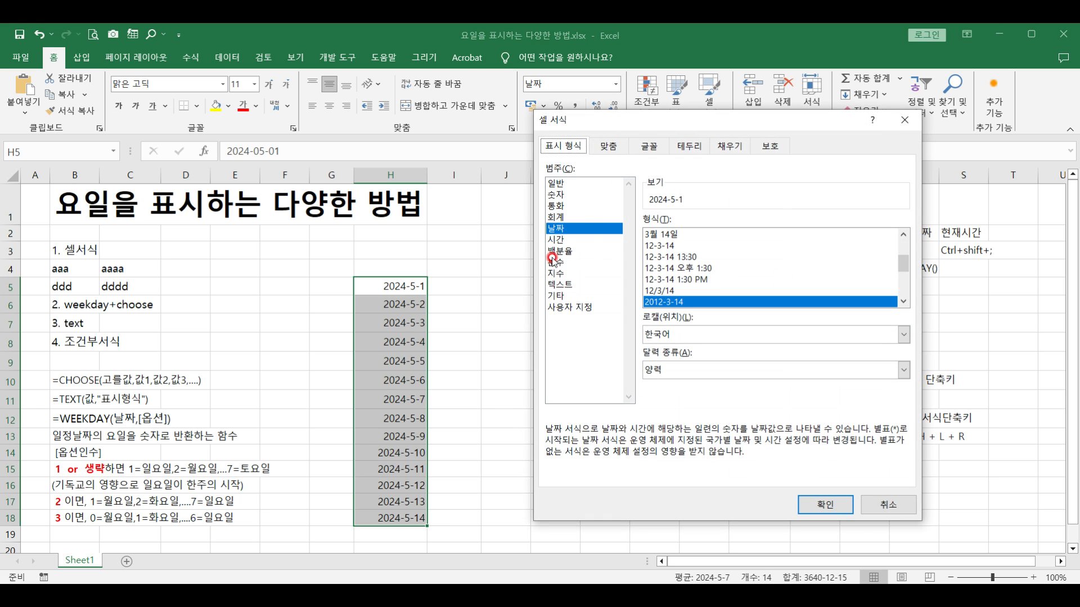
{"action": "left_click", "coordinate": [570, 308]}
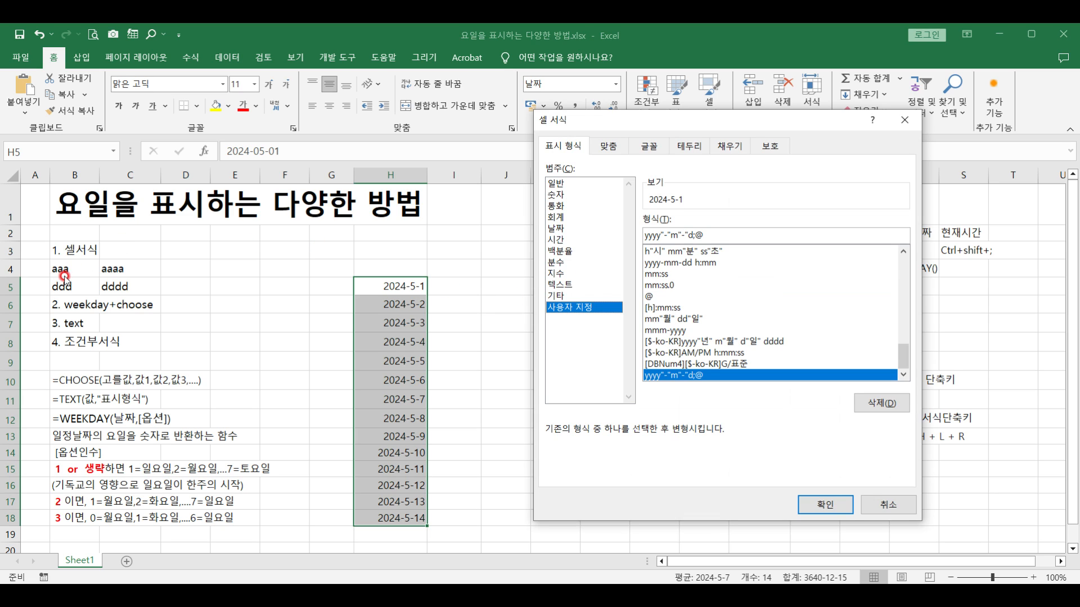
{"action": "left_click_drag", "start_coordinate": [724, 235], "coordinate": [561, 218]}
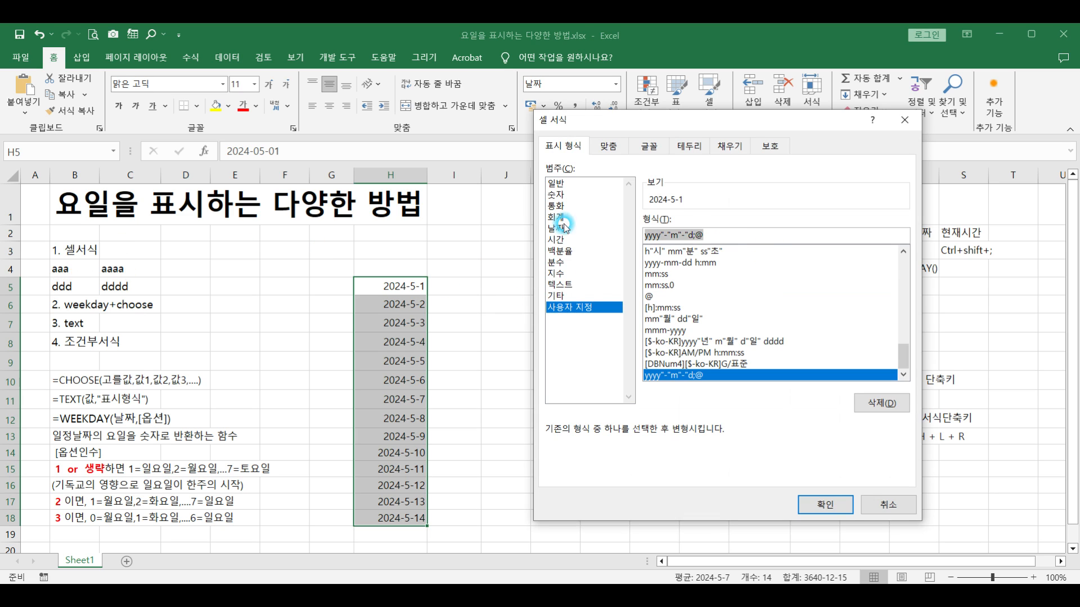
{"action": "type", "text": "aaaa"}
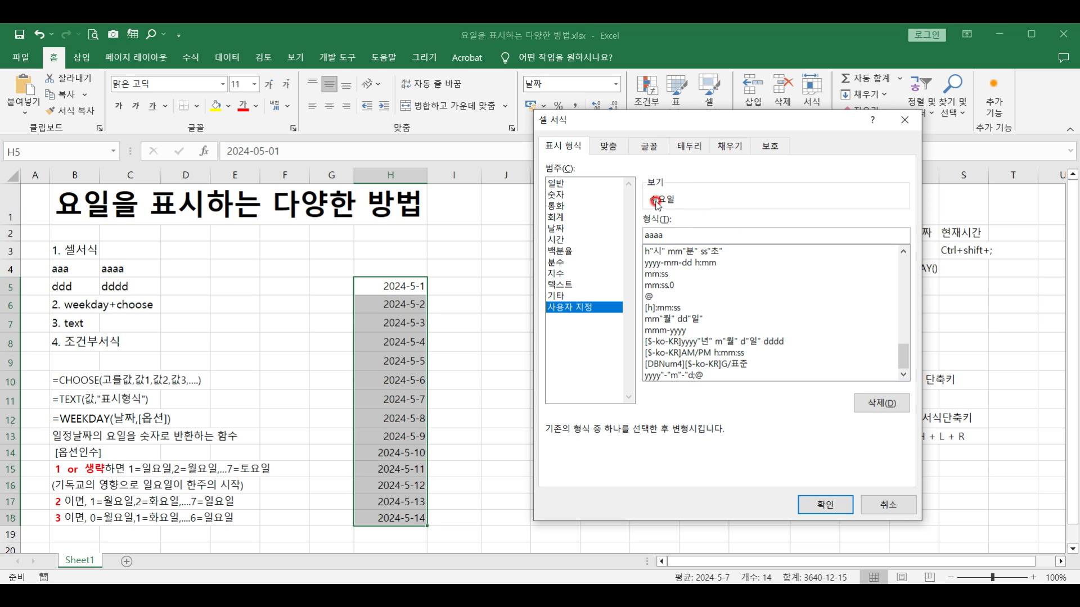
{"action": "left_click", "coordinate": [825, 505]}
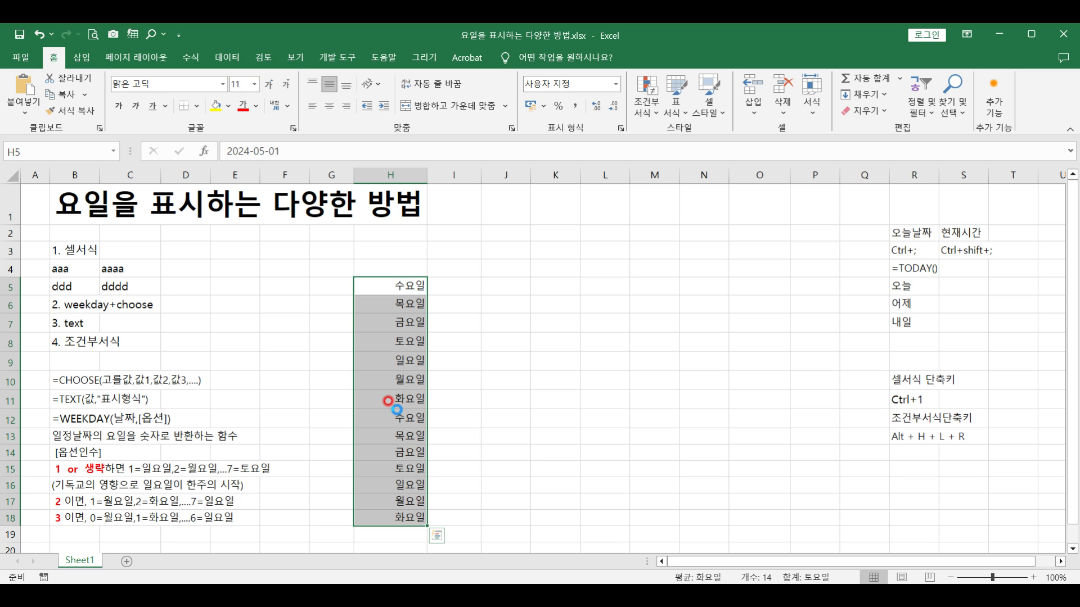
Step: Extend the custom format code of the dates in H5:H18 to yyyy-mm-dd-aaaa
{"action": "key", "text": "ctrl+1"}
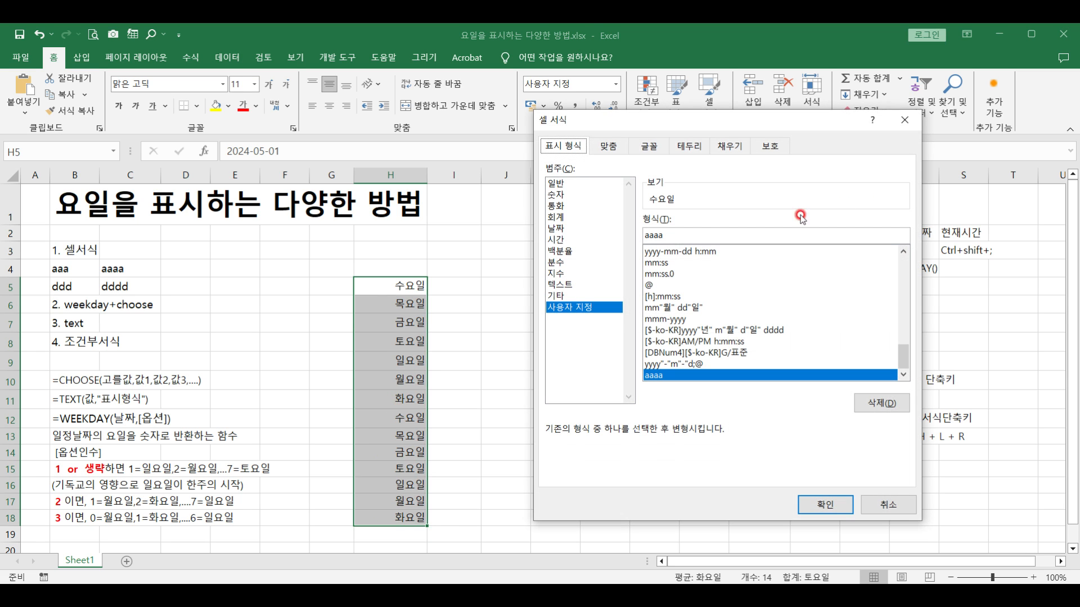
{"action": "left_click", "coordinate": [643, 234]}
{"action": "left_click_drag", "start_coordinate": [902, 356], "coordinate": [903, 261]}
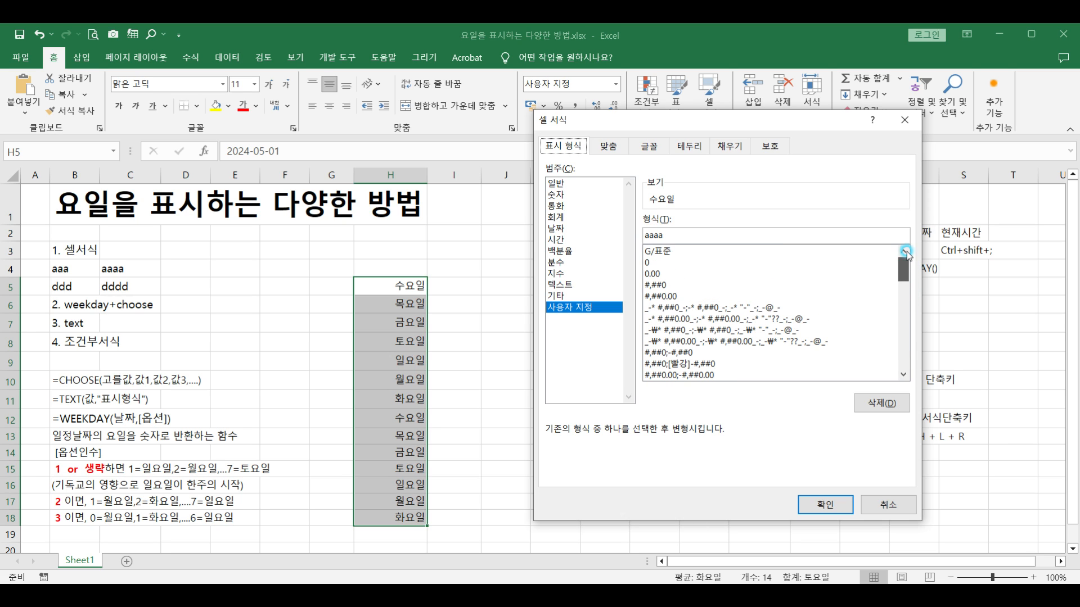
{"action": "left_click", "coordinate": [641, 230]}
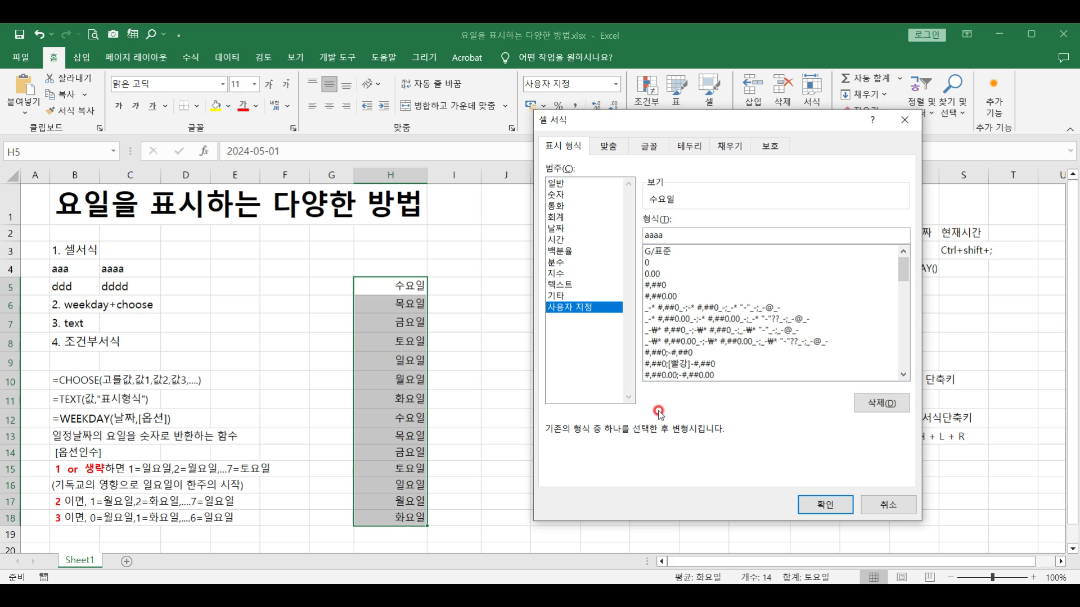
{"action": "type", "text": "yyy"}
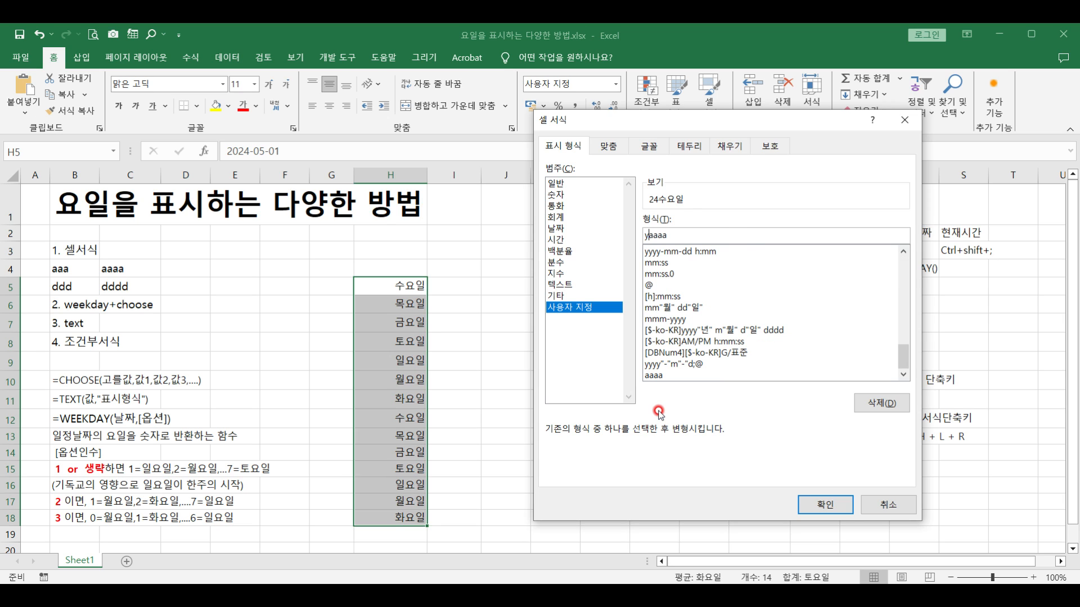
{"action": "type", "text": "-mmm"}
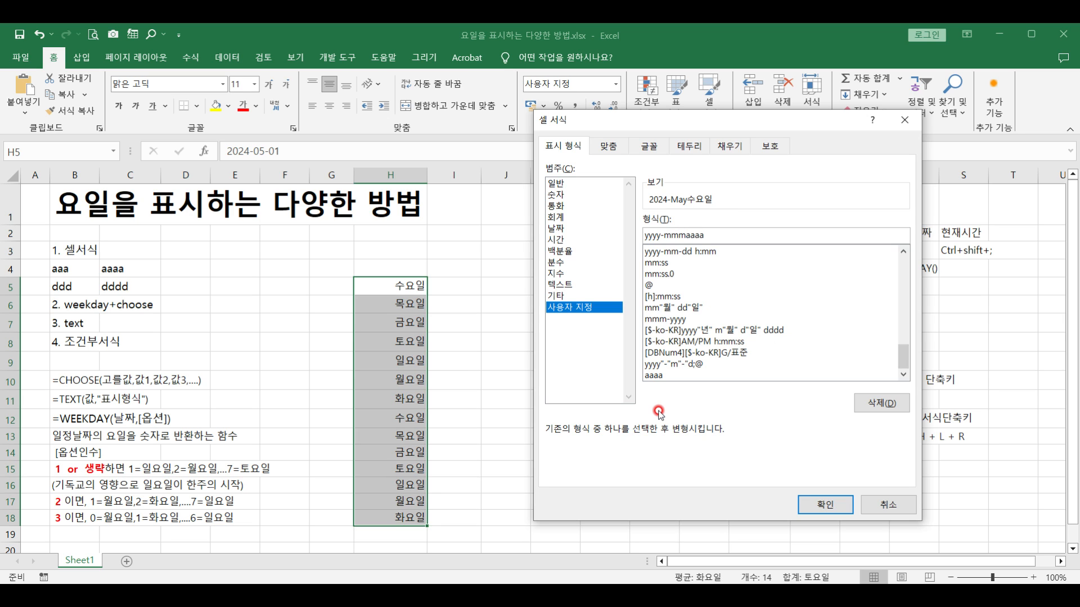
{"action": "key", "text": "BackSpace"}
{"action": "type", "text": "-dd-"}
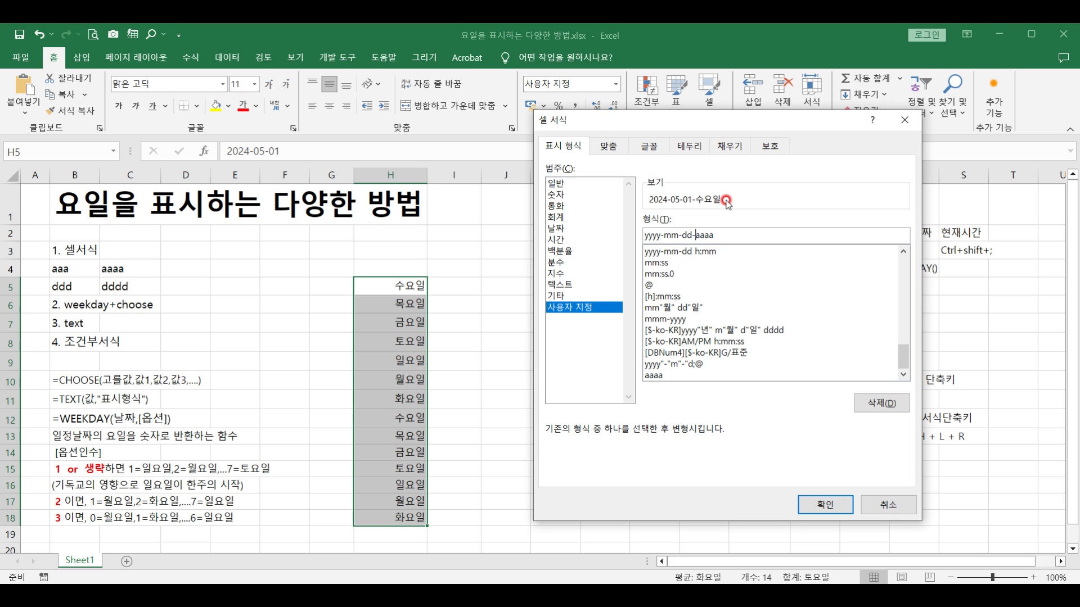
Step: Enclose the weekday code in parentheses, apply yyyy-mm-dd(aaaa) to the dates, and widen column H to fit them
{"action": "left_click", "coordinate": [695, 232]}
{"action": "key", "text": "BackSpace"}
{"action": "type", "text": "("}
{"action": "type", "text": "a"}
{"action": "left_click", "coordinate": [826, 505]}
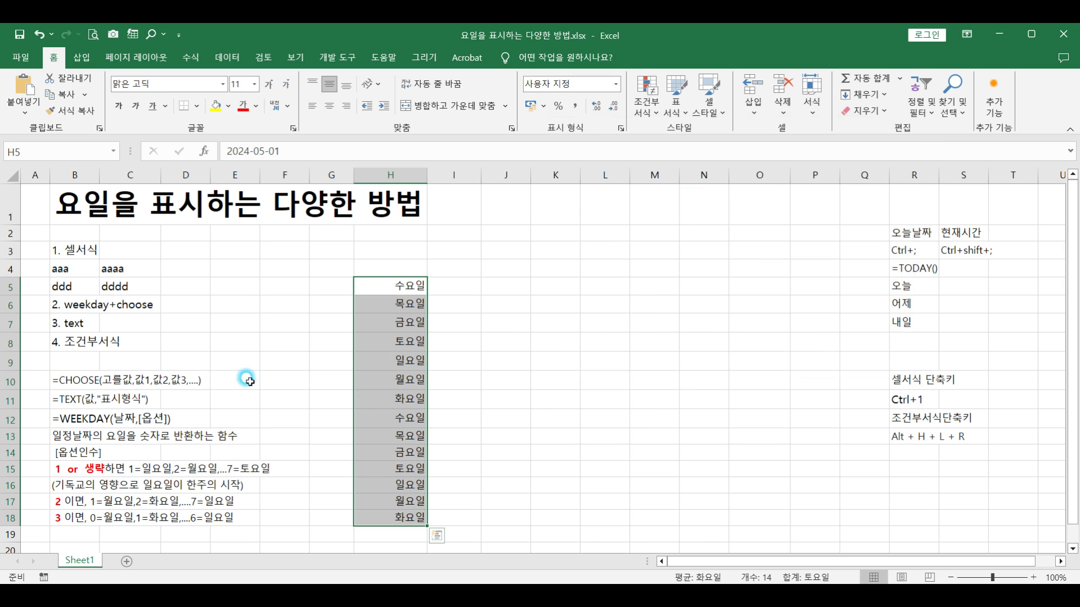
{"action": "left_click_drag", "start_coordinate": [426, 175], "coordinate": [466, 179]}
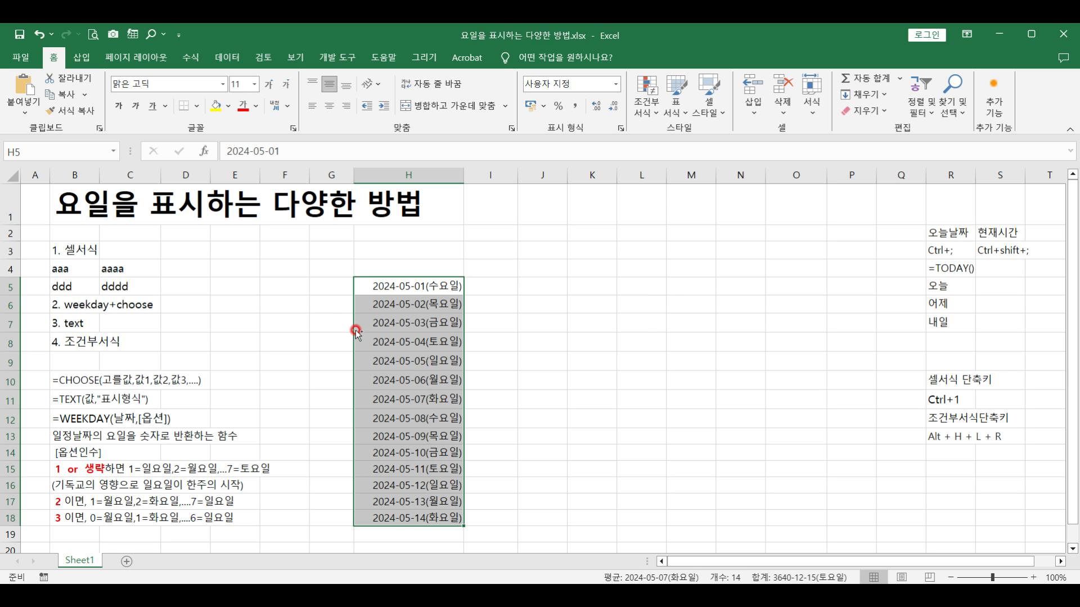
Step: Change the custom format of the dates in H5:H18 to yyyy-mm-dd(ddd) for abbreviated English weekday names
{"action": "key", "text": "ctrl+1"}
{"action": "left_click", "coordinate": [709, 231]}
{"action": "key", "text": "BackSpace"}
{"action": "key", "text": "BackSpace"}
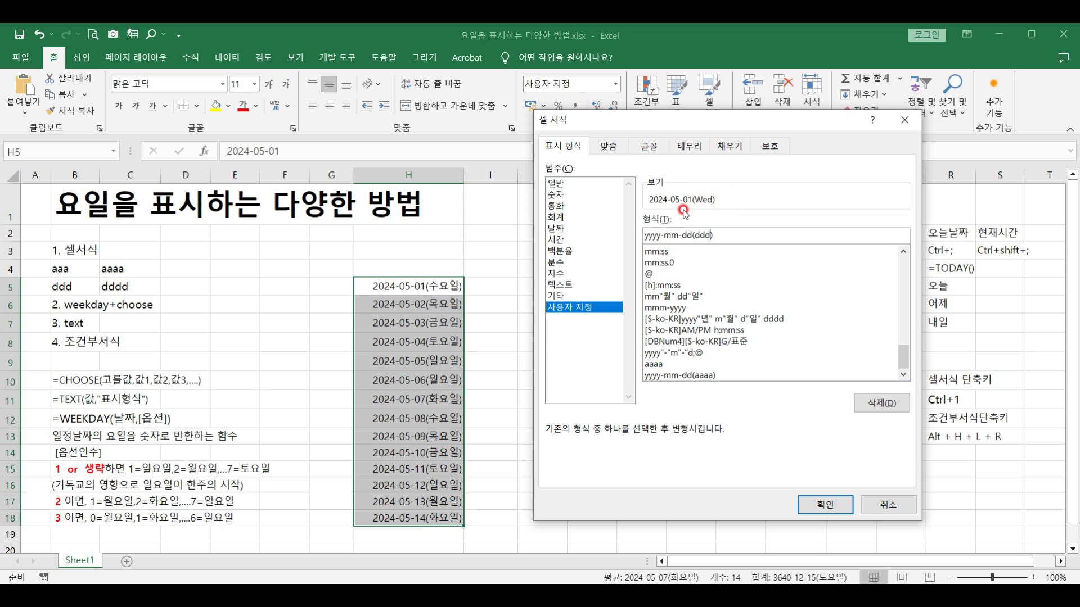
{"action": "type", "text": "d"}
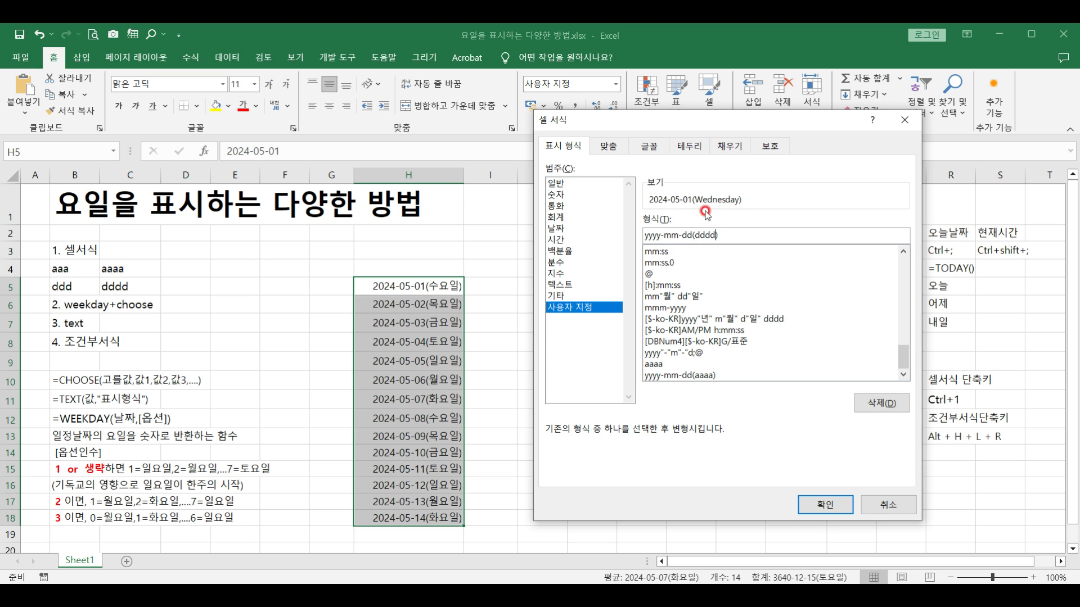
{"action": "key", "text": "BackSpace"}
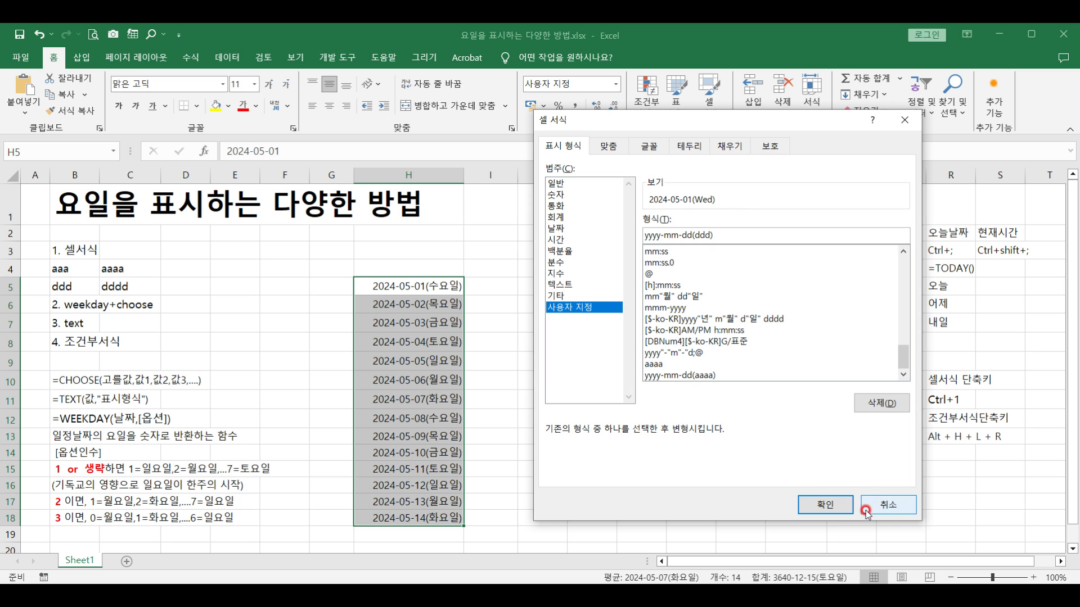
{"action": "left_click", "coordinate": [821, 504]}
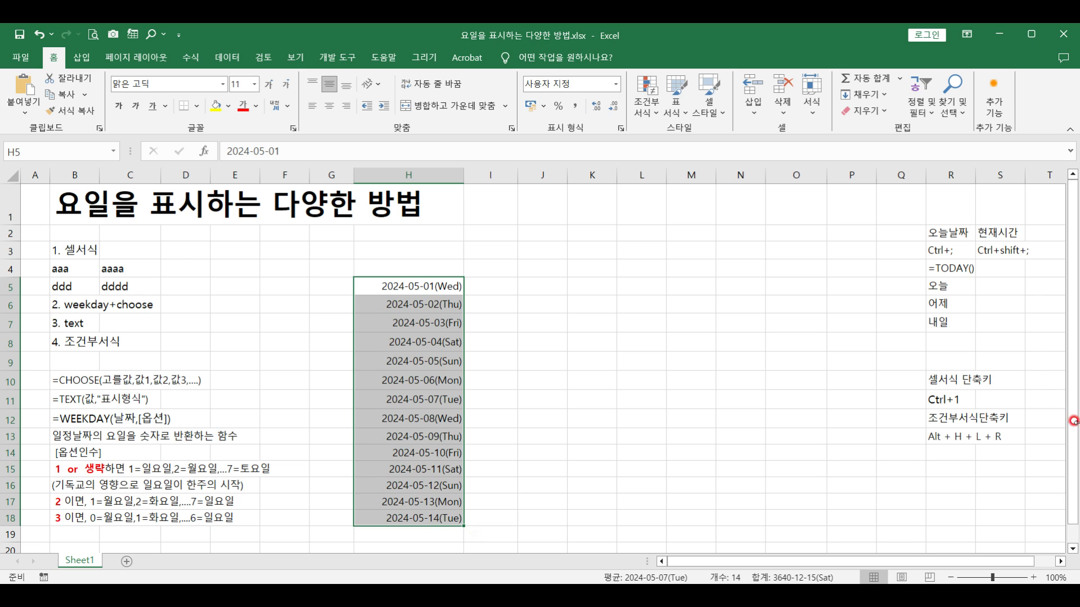
Step: Enter =TODAY() in S5 beside 오늘 and fill the formula down to S7
{"action": "left_click", "coordinate": [951, 269]}
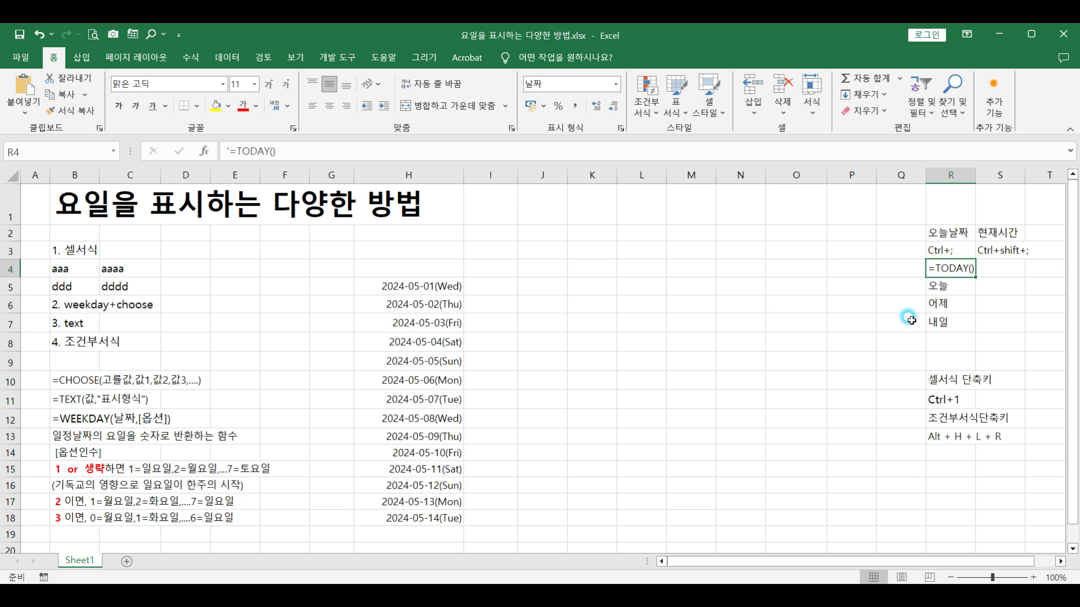
{"action": "left_click", "coordinate": [945, 286]}
{"action": "left_click", "coordinate": [988, 288]}
{"action": "type", "text": "="}
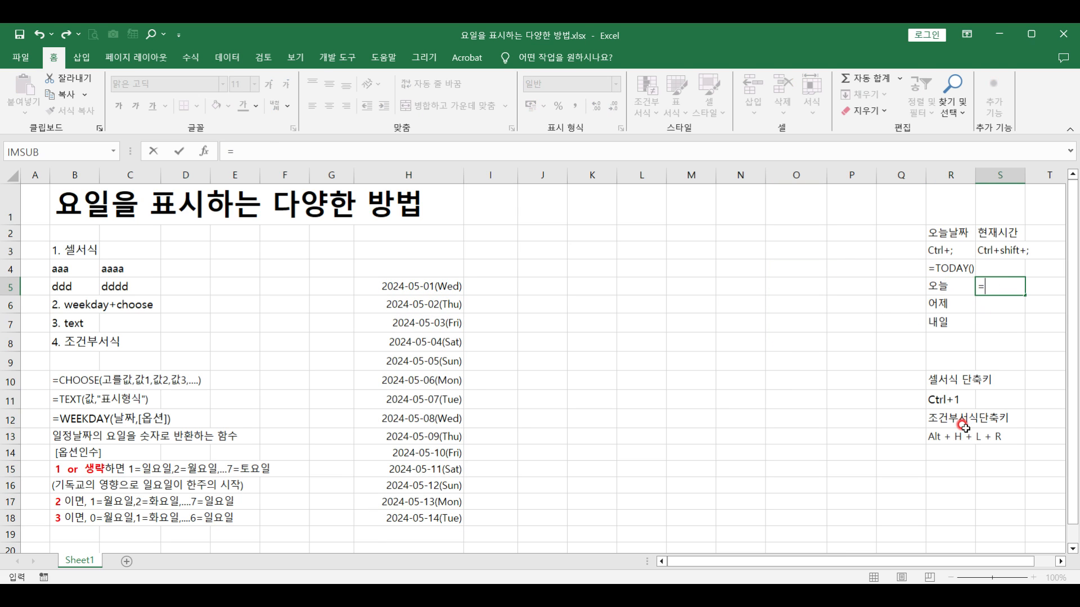
{"action": "type", "text": "to"}
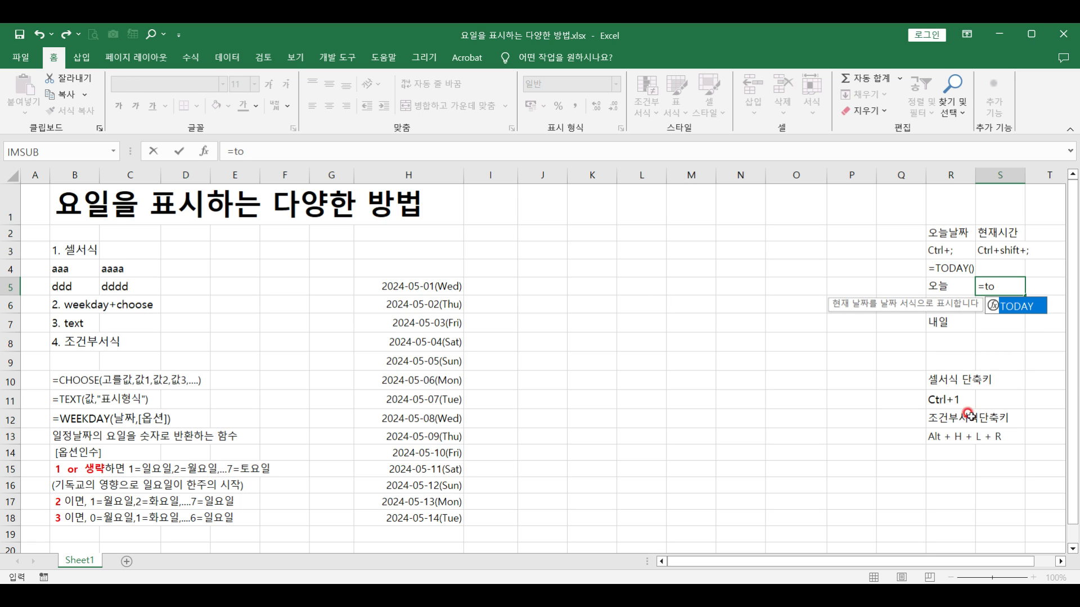
{"action": "key", "text": "Tab"}
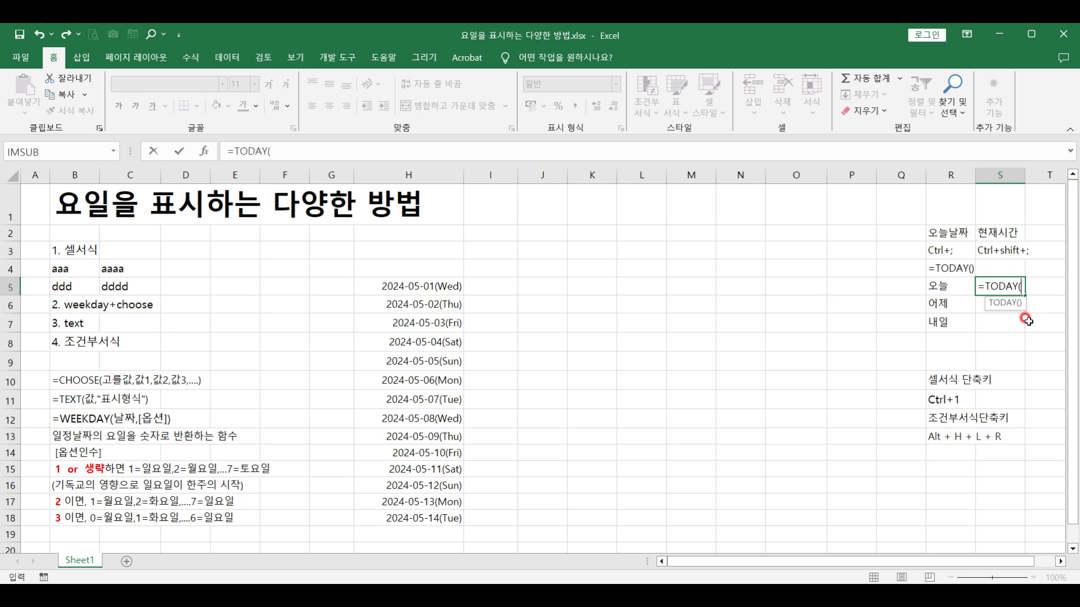
{"action": "key", "text": "Return"}
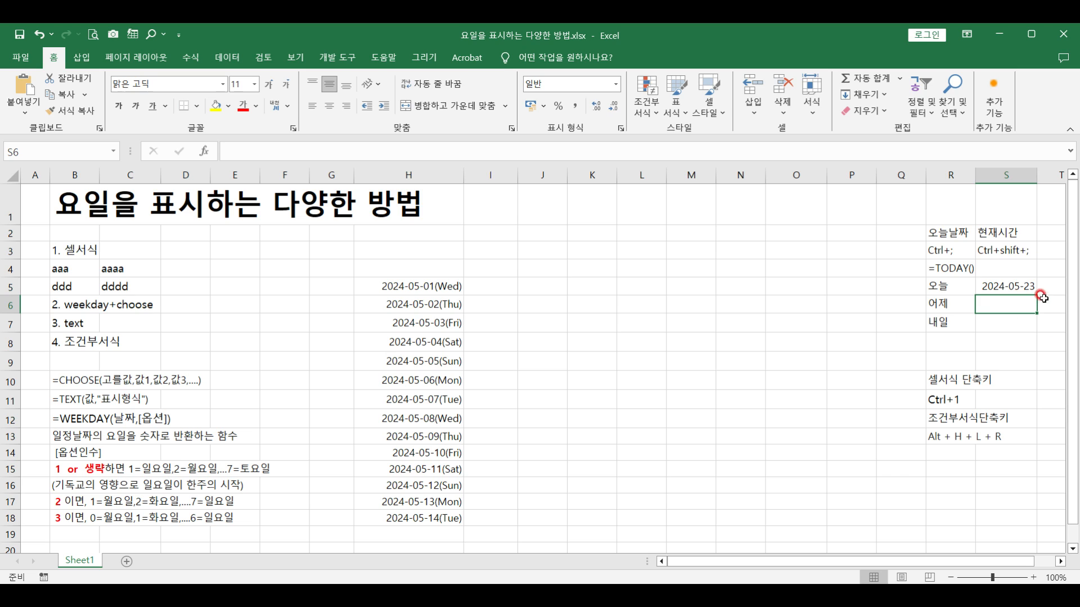
{"action": "left_click", "coordinate": [999, 287]}
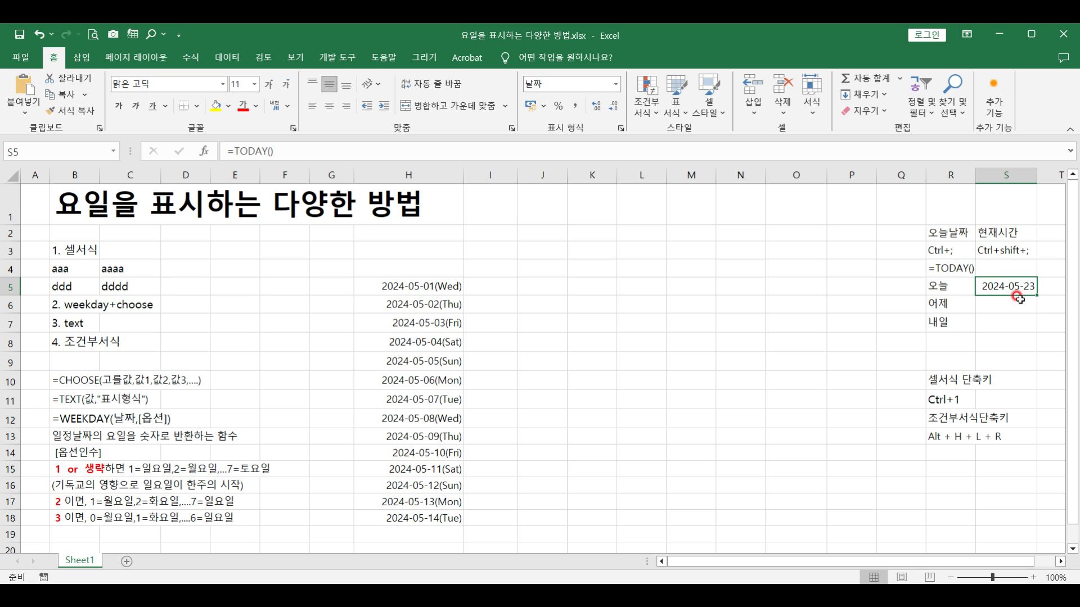
{"action": "left_click_drag", "start_coordinate": [1030, 290], "coordinate": [1035, 330]}
Step: Change the formula in S6 beside 어제 to =TODAY()-1
{"action": "left_click", "coordinate": [999, 306]}
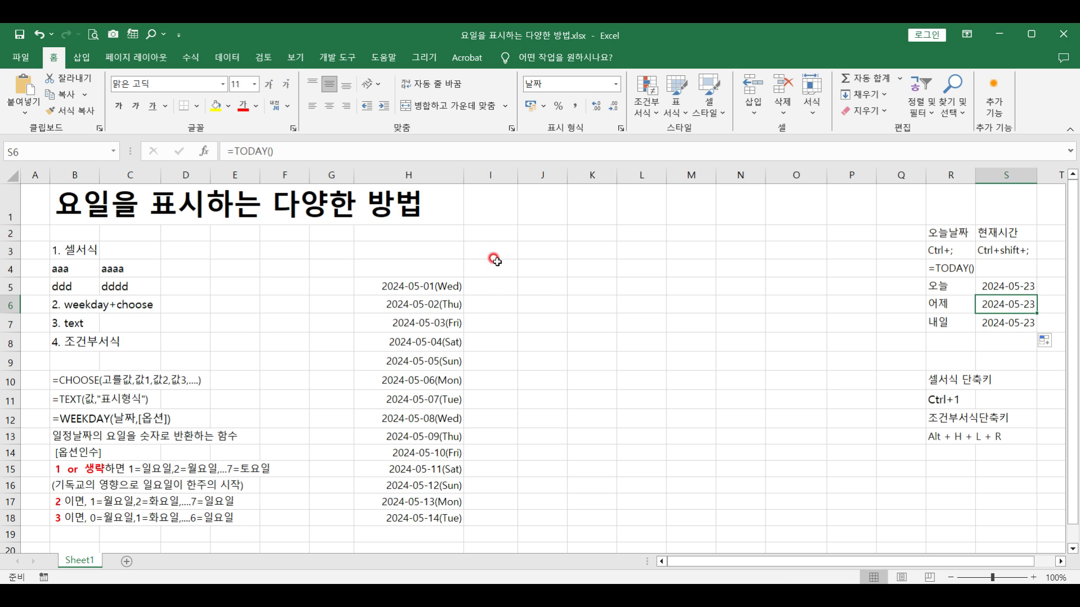
{"action": "left_click", "coordinate": [265, 152]}
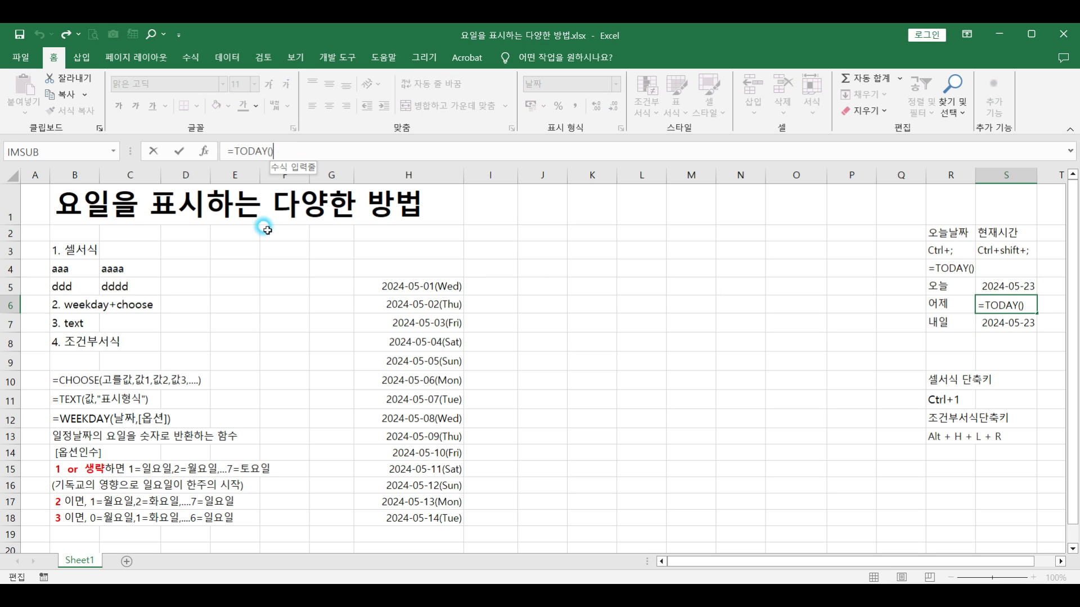
{"action": "type", "text": "-1"}
{"action": "key", "text": "Return"}
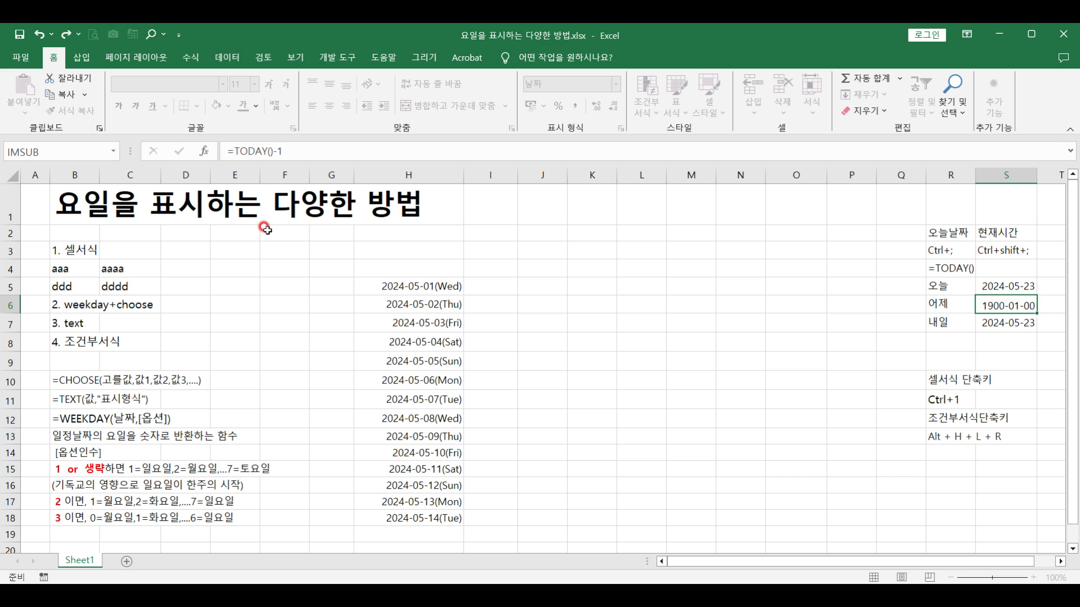
Step: Change the formula in S7 beside 내일 to =TODAY()+1
{"action": "left_click", "coordinate": [279, 152]}
{"action": "type", "text": "1"}
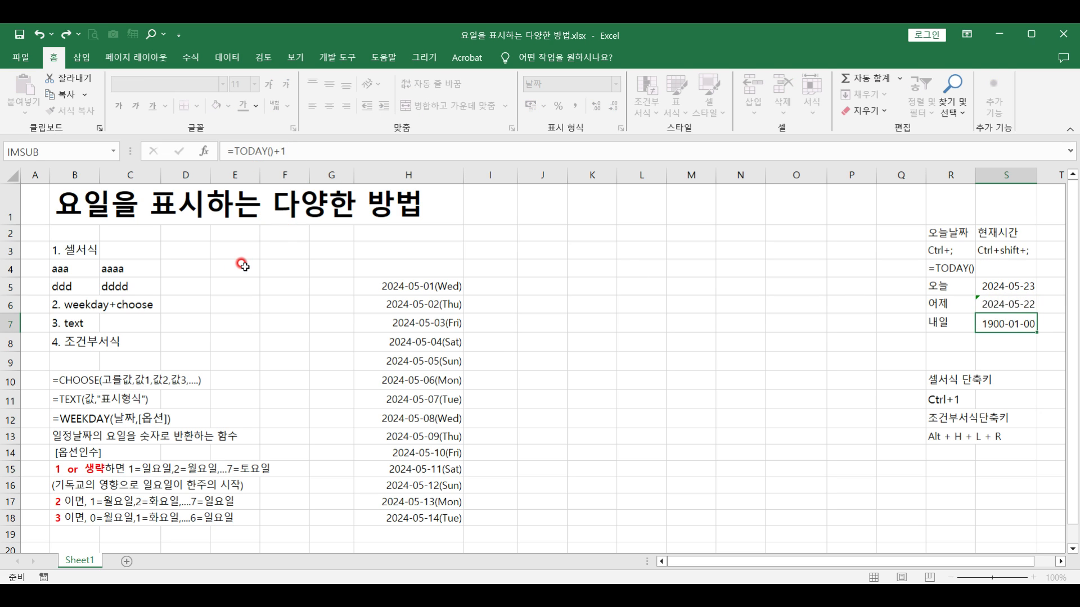
{"action": "key", "text": "Return"}
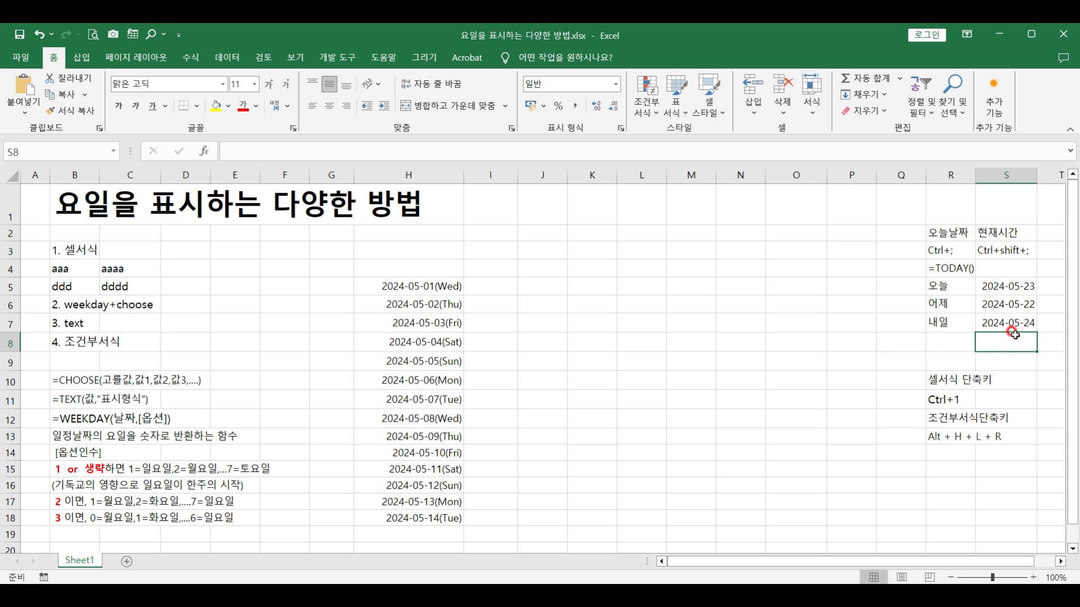
Step: Insert the current date as a fixed value in Q3 and the current time in Q4
{"action": "left_click", "coordinate": [889, 249]}
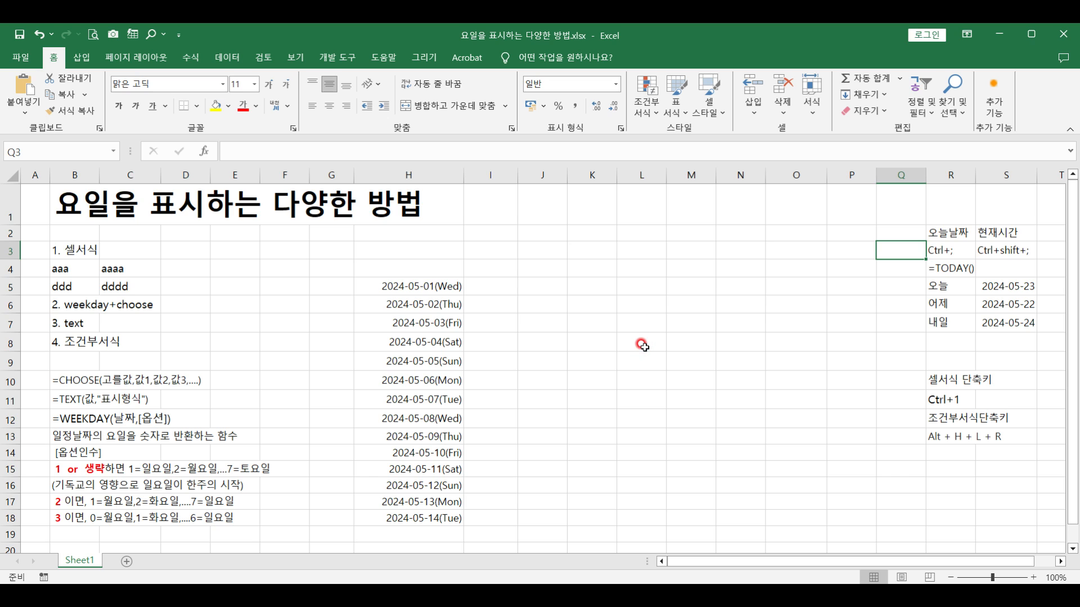
{"action": "key", "text": "ctrl+semicolon"}
{"action": "key", "text": "Return"}
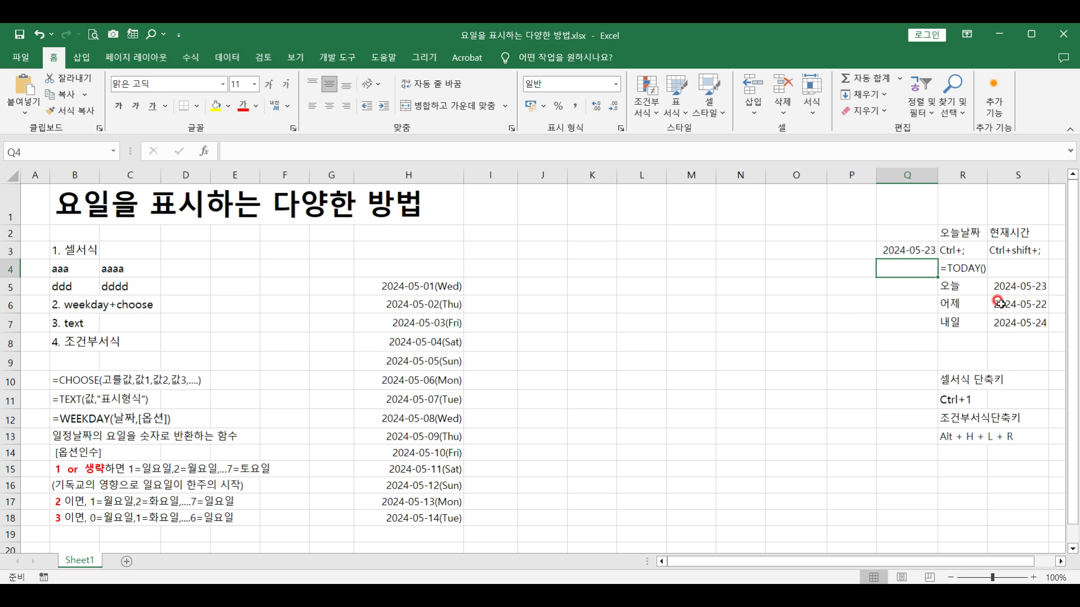
{"action": "key", "text": "ctrl+shift+semicolon"}
{"action": "key", "text": "Return"}
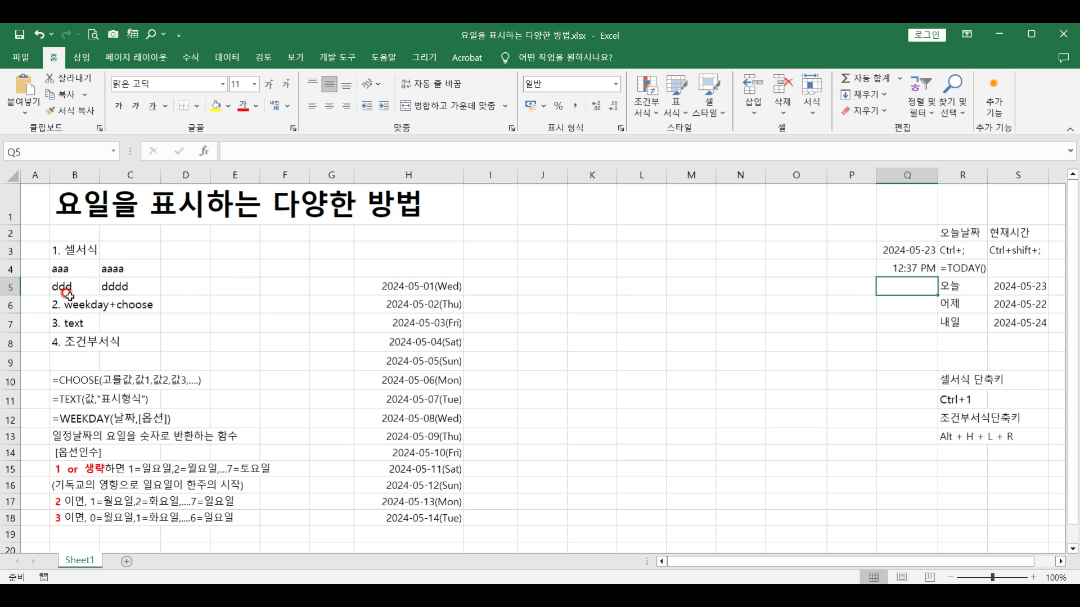
Step: Enter =TODAY() in K3
{"action": "left_click", "coordinate": [585, 251]}
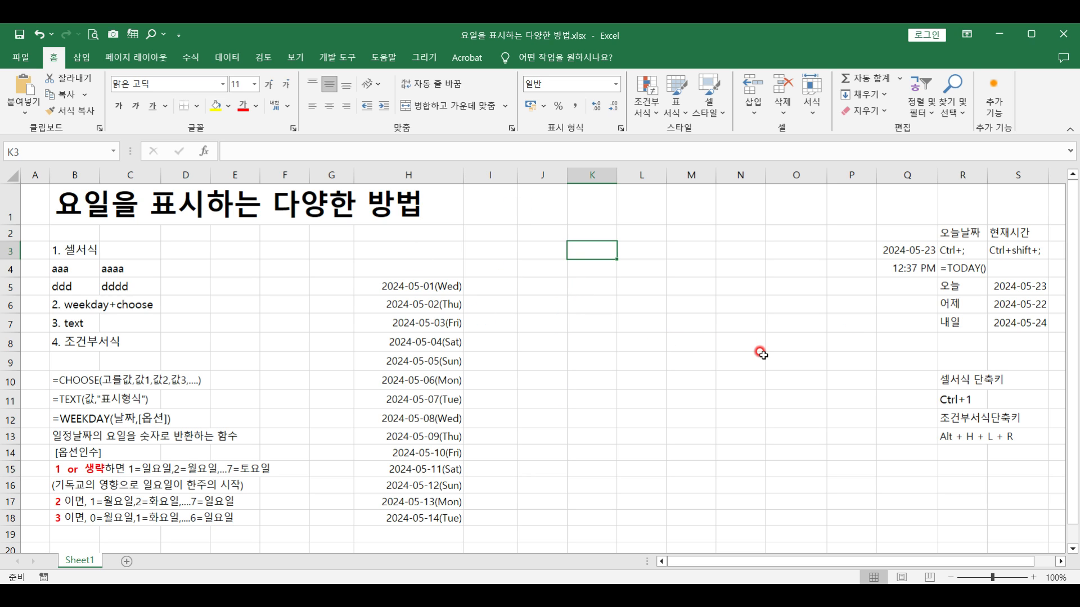
{"action": "type", "text": "=to"}
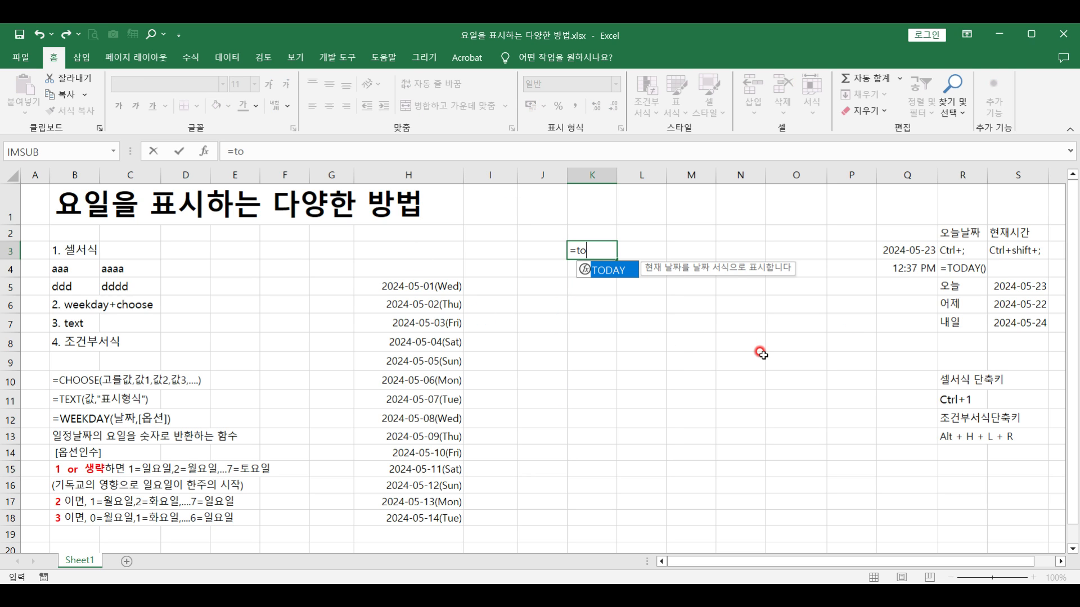
{"action": "double_click", "coordinate": [610, 270]}
{"action": "key", "text": "Return"}
{"action": "left_click", "coordinate": [598, 245]}
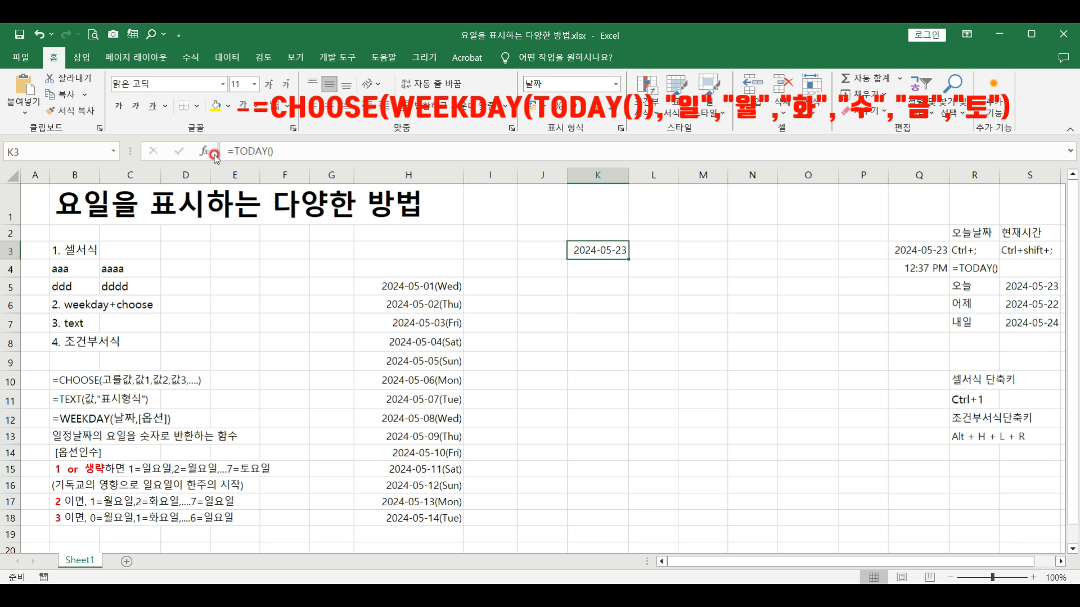
Step: Wrap the formula in K3 in the WEEKDAY function so it reads =WEEKDAY(TODAY())
{"action": "left_click", "coordinate": [234, 151]}
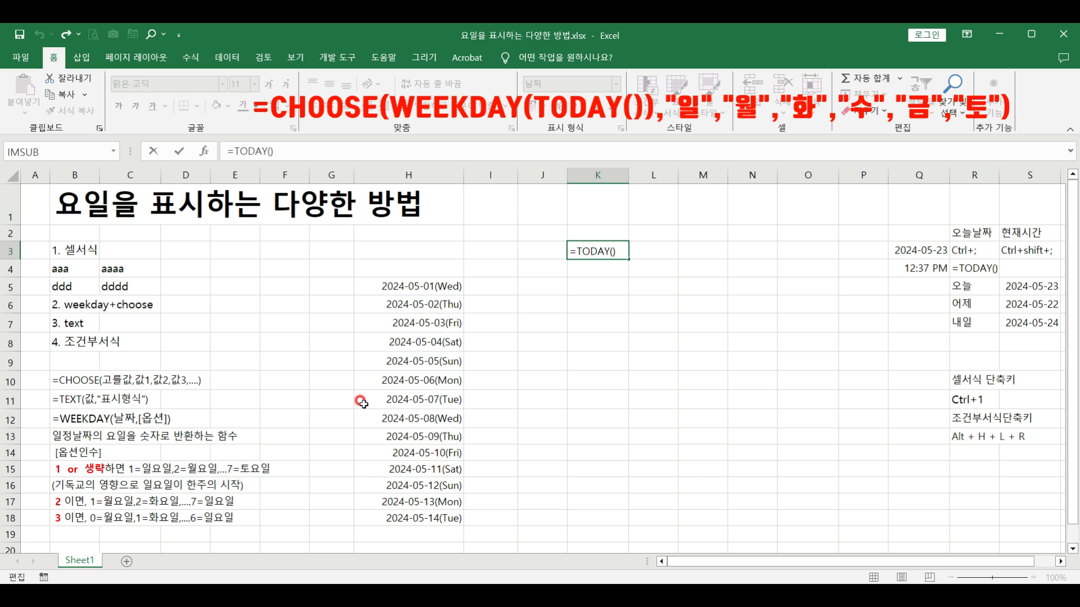
{"action": "type", "text": "wee"}
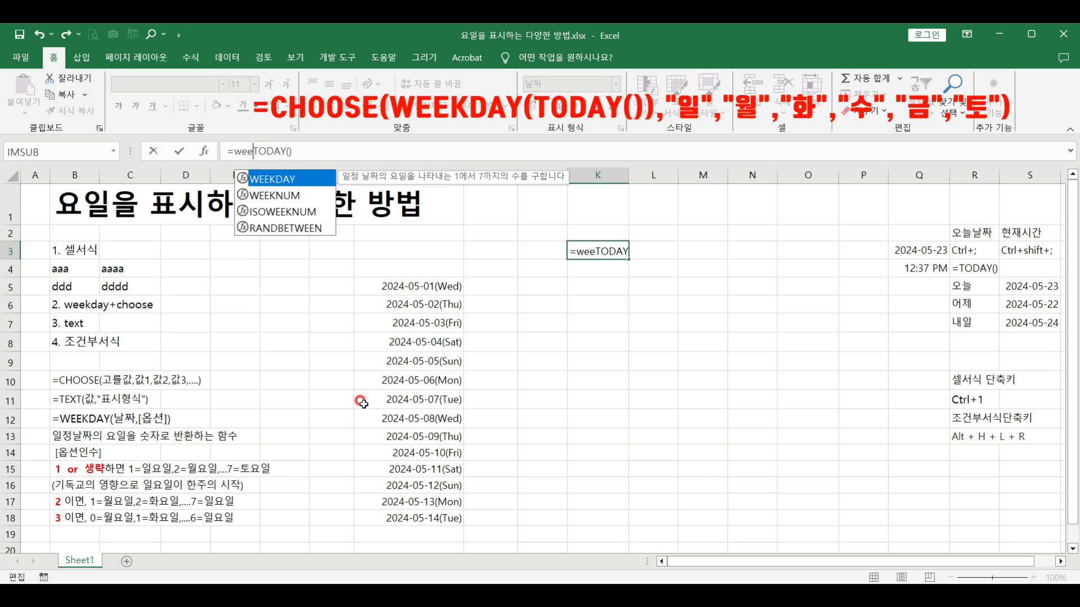
{"action": "double_click", "coordinate": [295, 187]}
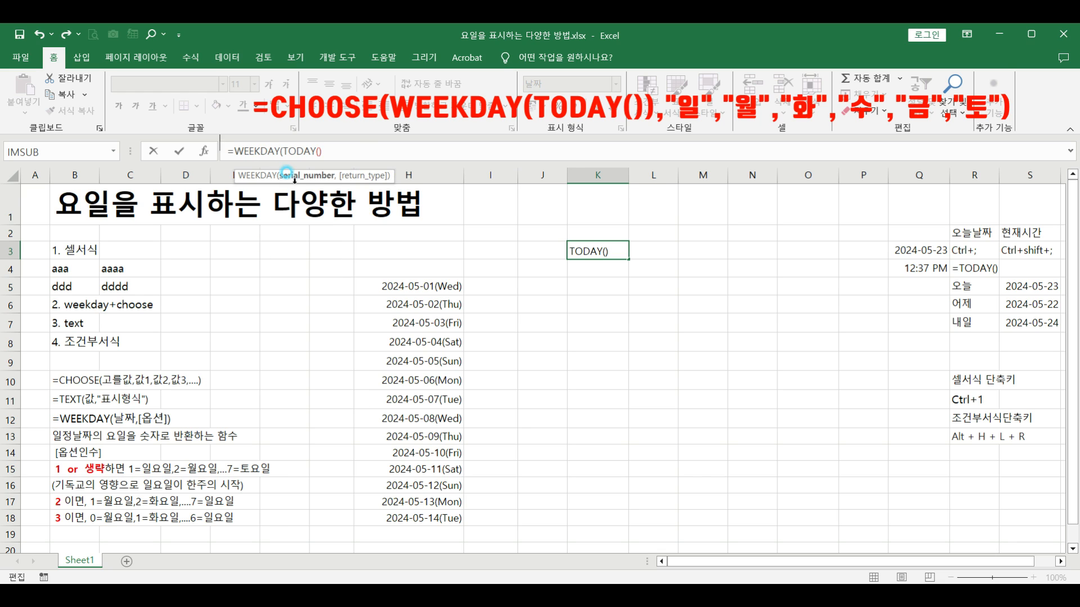
{"action": "left_click", "coordinate": [351, 153]}
{"action": "type", "text": ")"}
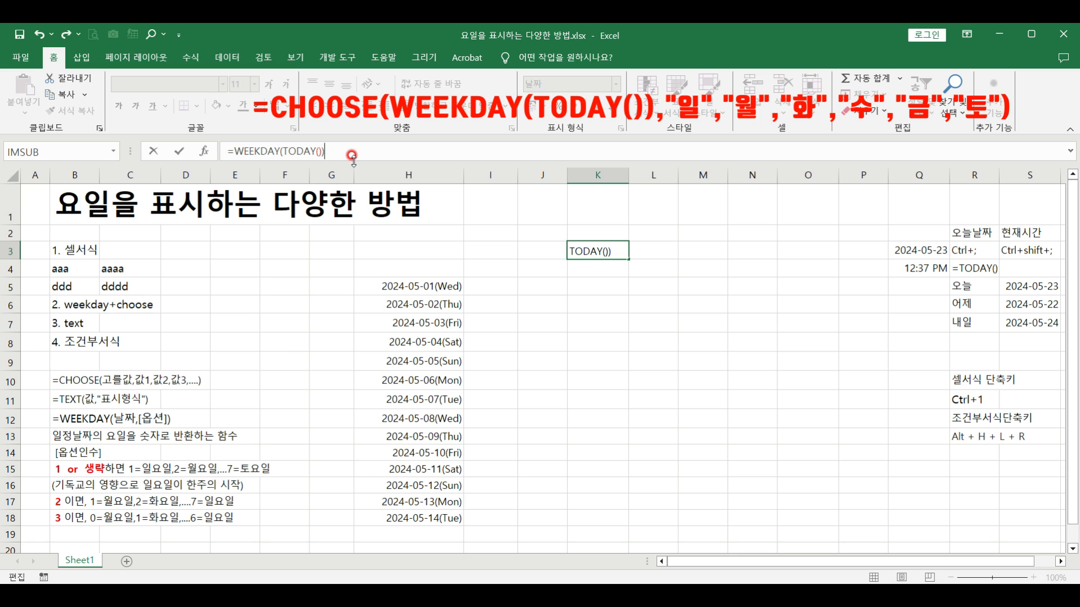
{"action": "key", "text": "Return"}
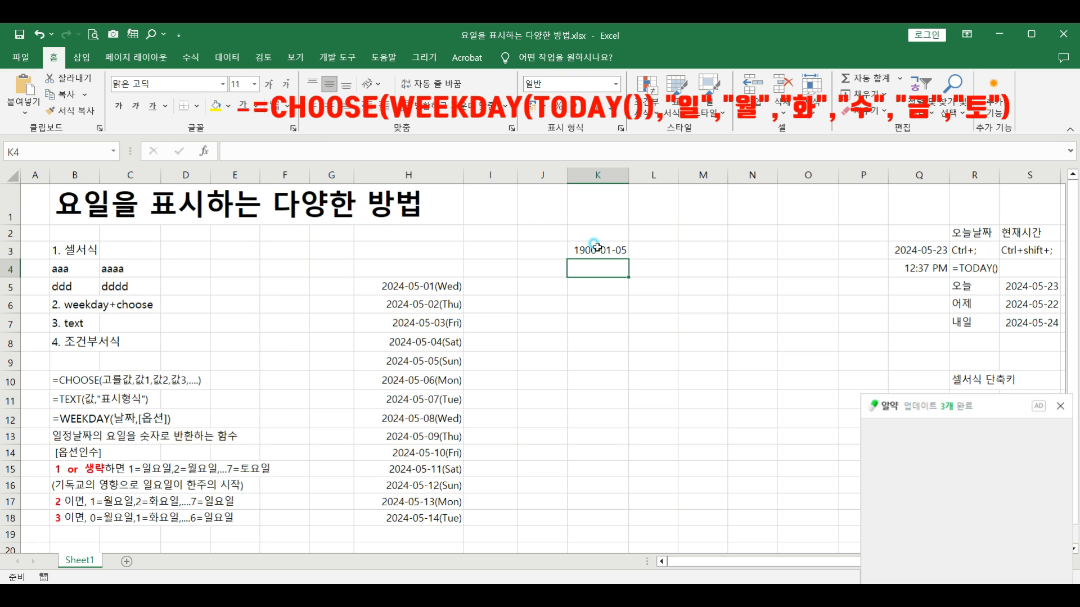
Step: Dismiss the advertisement pop-up and set the number format of K3 to 일반 (General)
{"action": "left_click", "coordinate": [591, 243]}
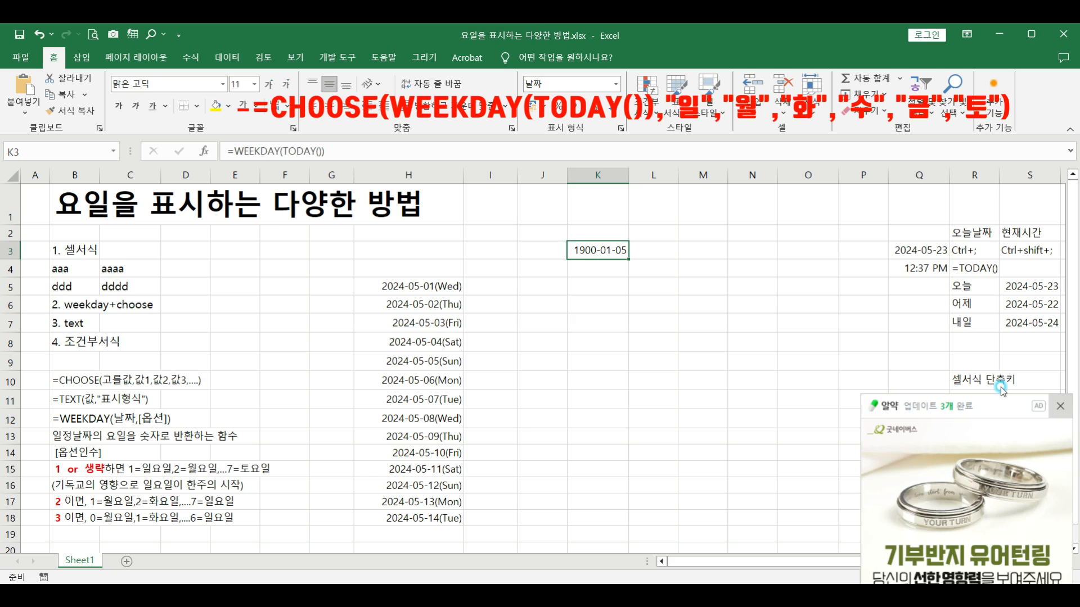
{"action": "left_click", "coordinate": [516, 153]}
{"action": "left_click", "coordinate": [1056, 407]}
{"action": "left_click", "coordinate": [457, 241]}
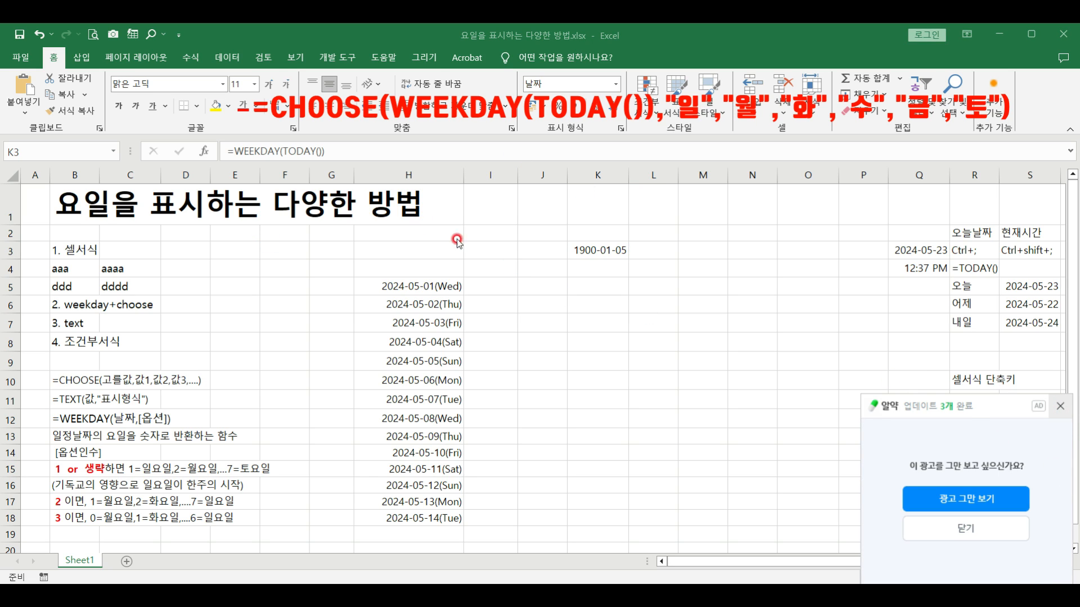
{"action": "left_click", "coordinate": [553, 79]}
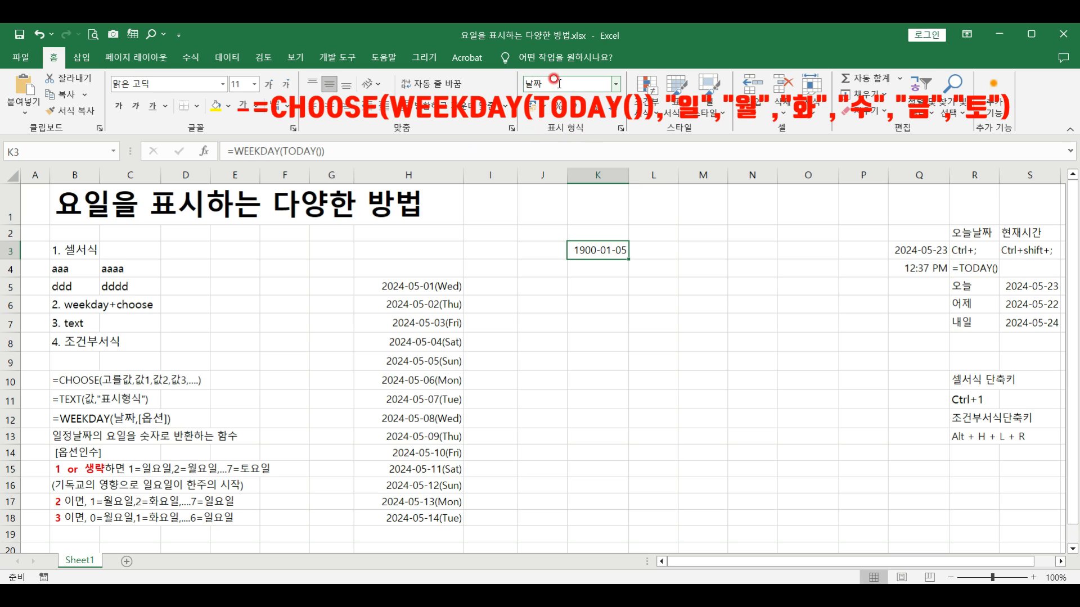
{"action": "left_click", "coordinate": [614, 84]}
{"action": "left_click", "coordinate": [588, 116]}
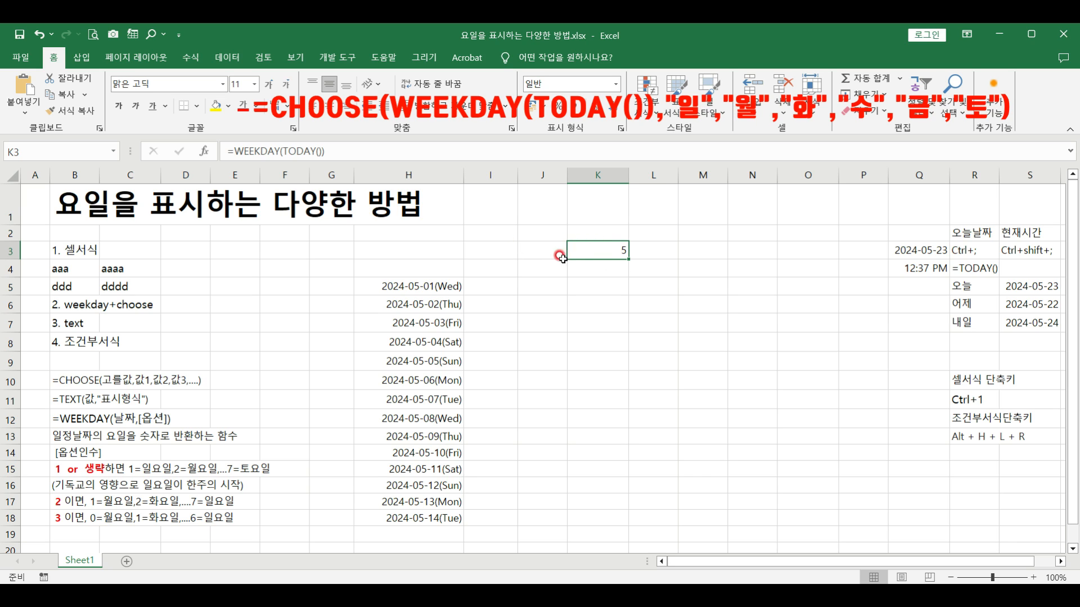
Step: Nest the WEEKDAY formula in K3 as the index of a CHOOSE function and open its function arguments
{"action": "left_click", "coordinate": [234, 150]}
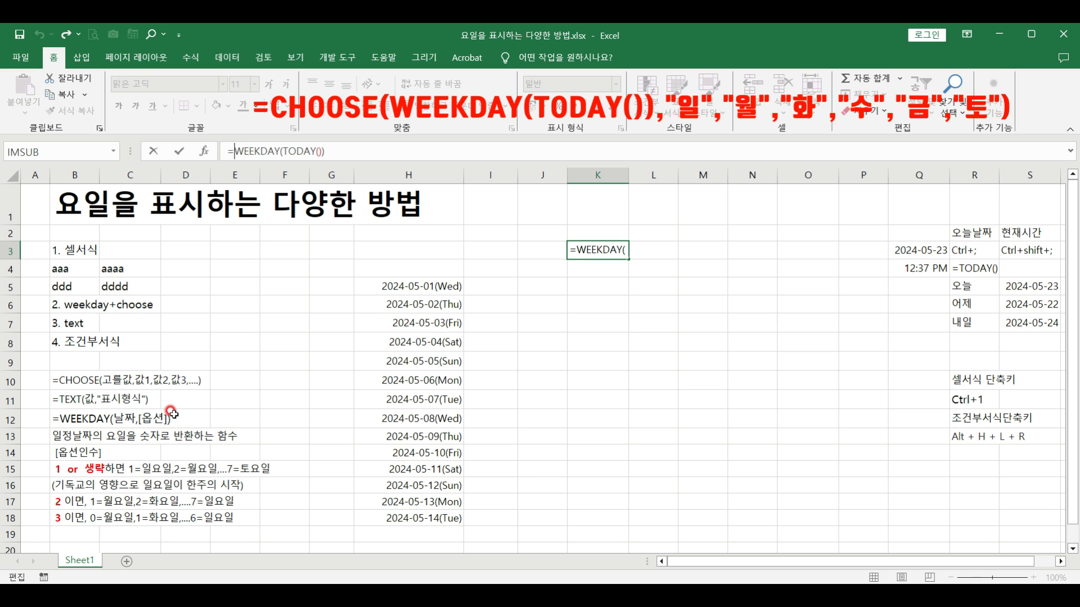
{"action": "type", "text": "cho"}
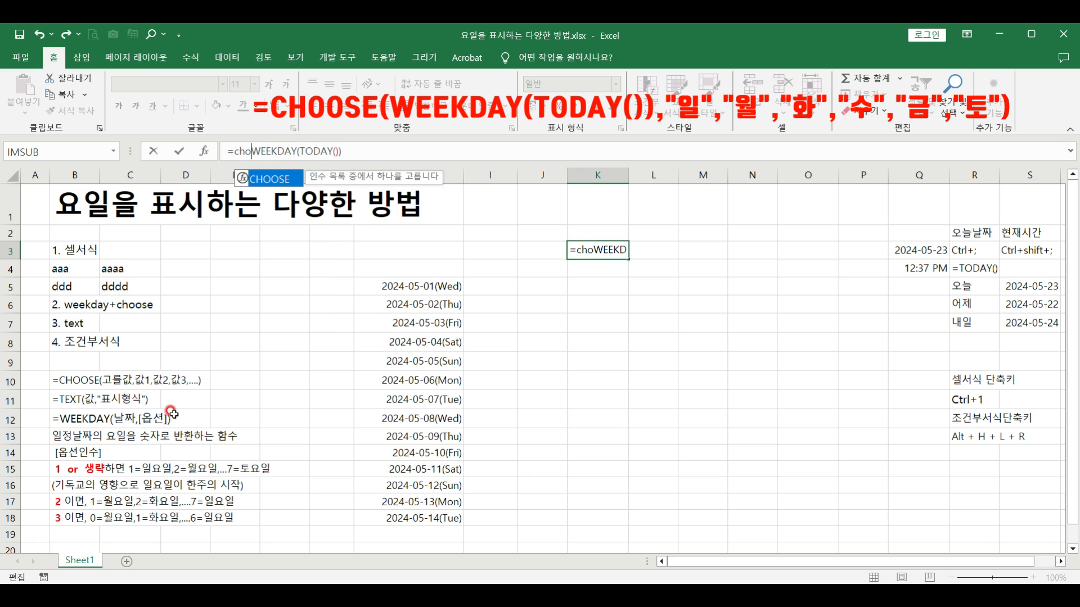
{"action": "double_click", "coordinate": [277, 179]}
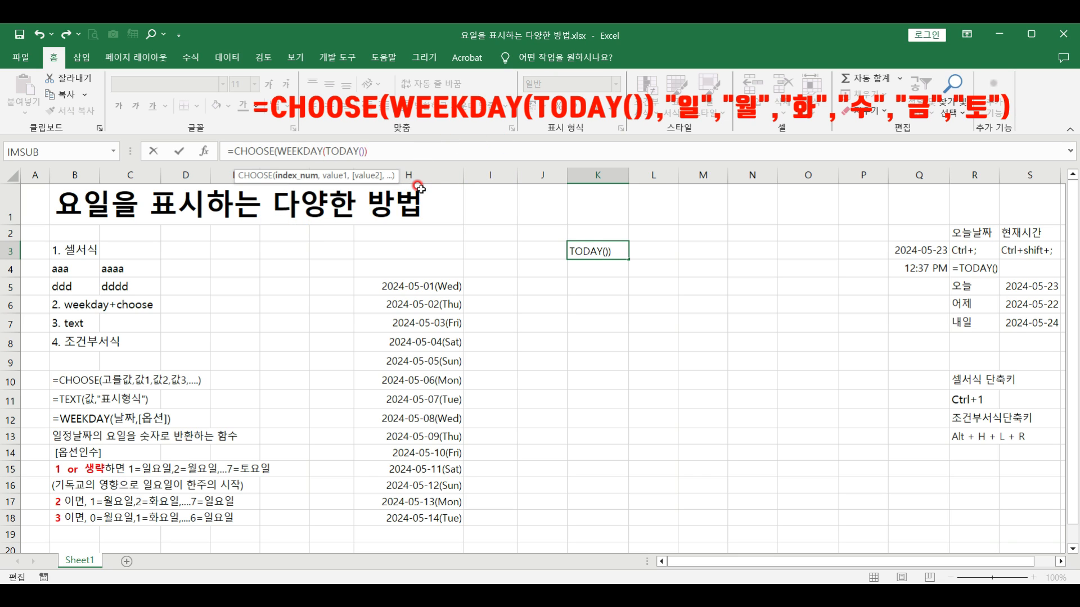
{"action": "type", "text": ","}
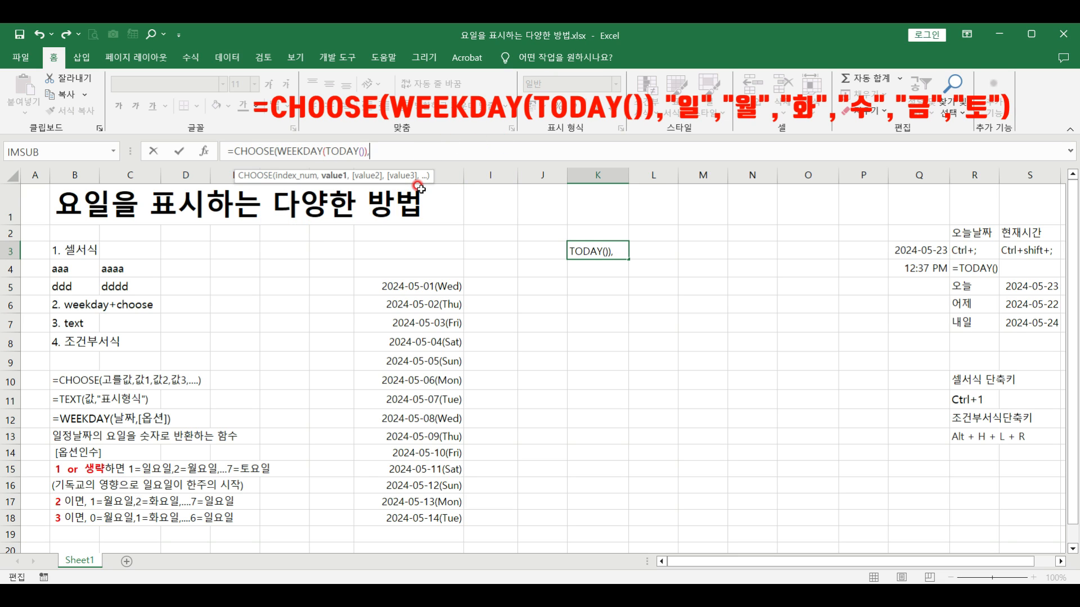
{"action": "left_click", "coordinate": [204, 154]}
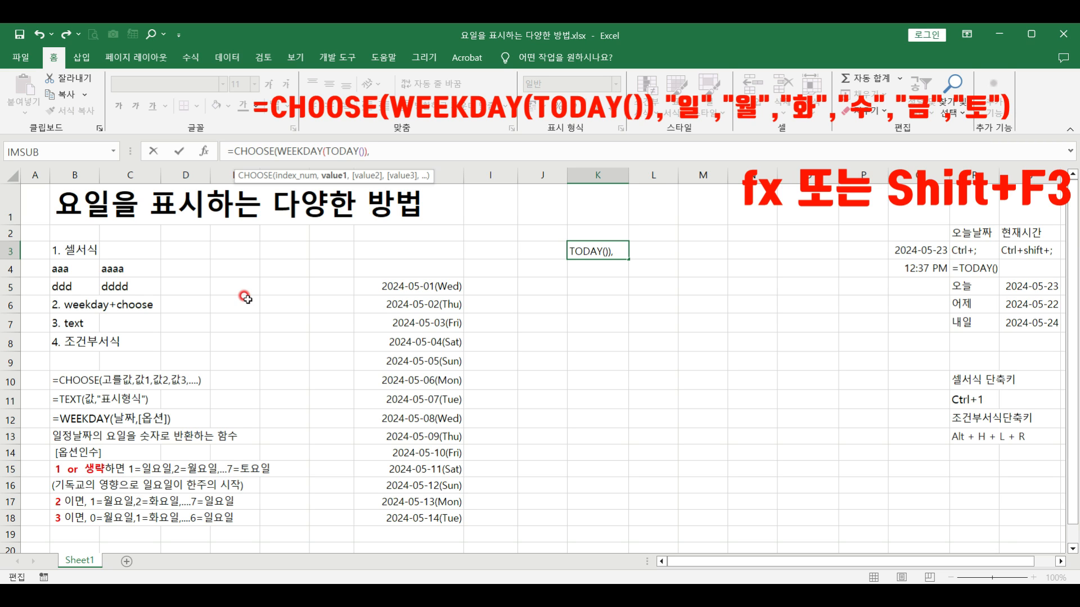
{"action": "key", "text": "shift+F3"}
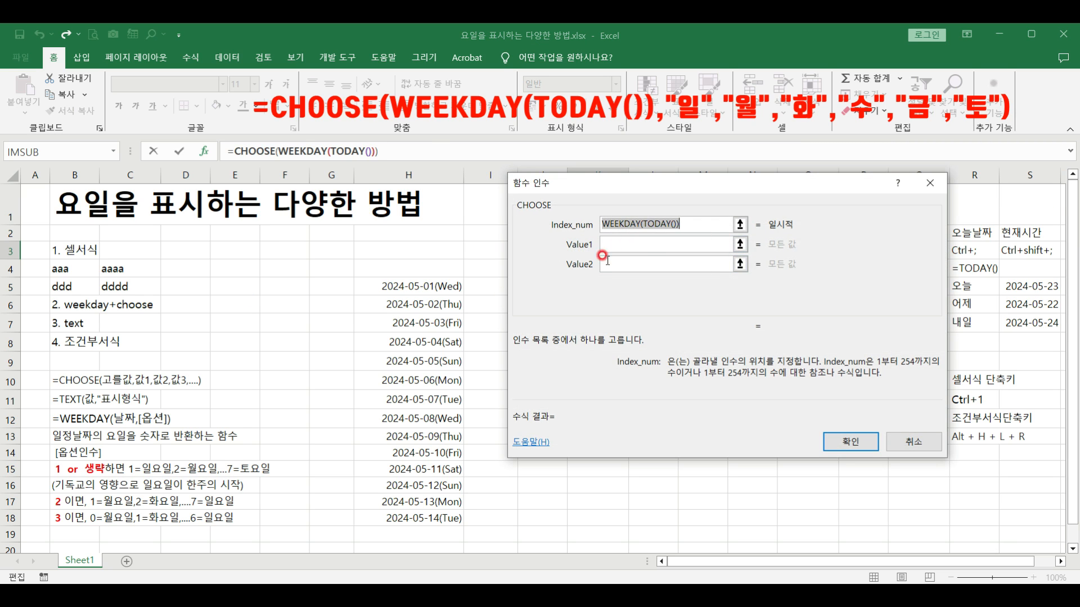
Step: Fill CHOOSE values 1 to 7 with 일, 월, 화, 수, 목, 금, 토 and apply the formula to K3
{"action": "left_click", "coordinate": [621, 245]}
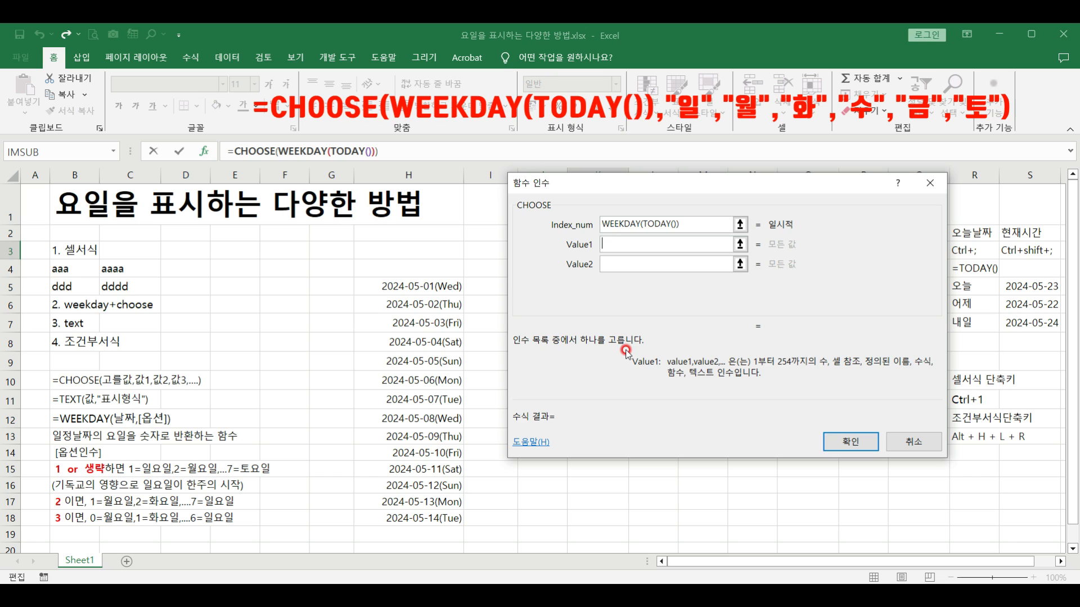
{"action": "type", "text": "dlf"}
{"action": "key", "text": "BackSpace"}
{"action": "type", "text": "일"}
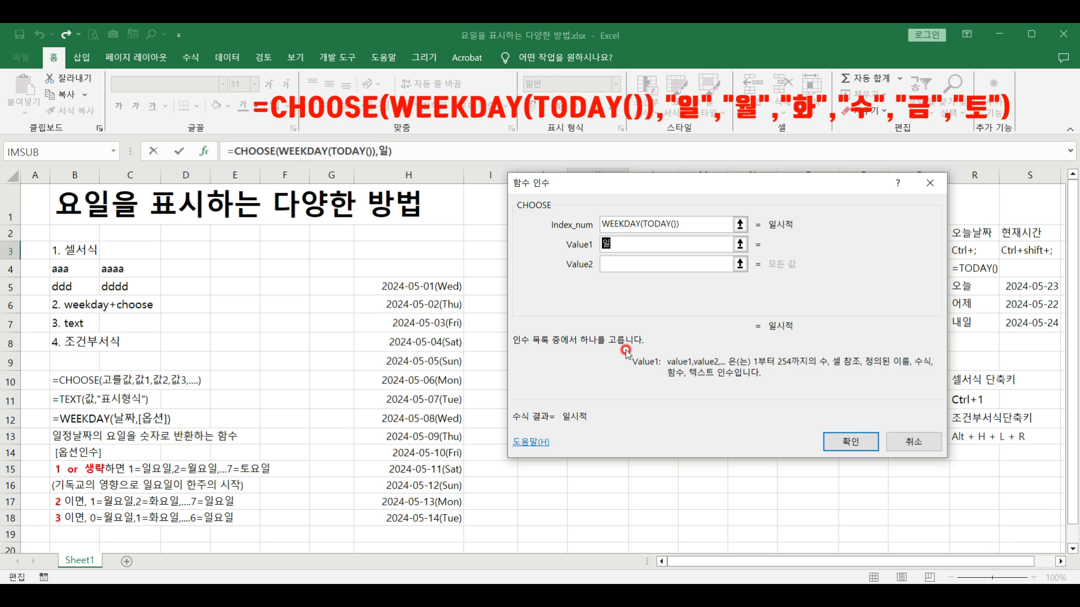
{"action": "key", "text": "Tab"}
{"action": "type", "text": "월"}
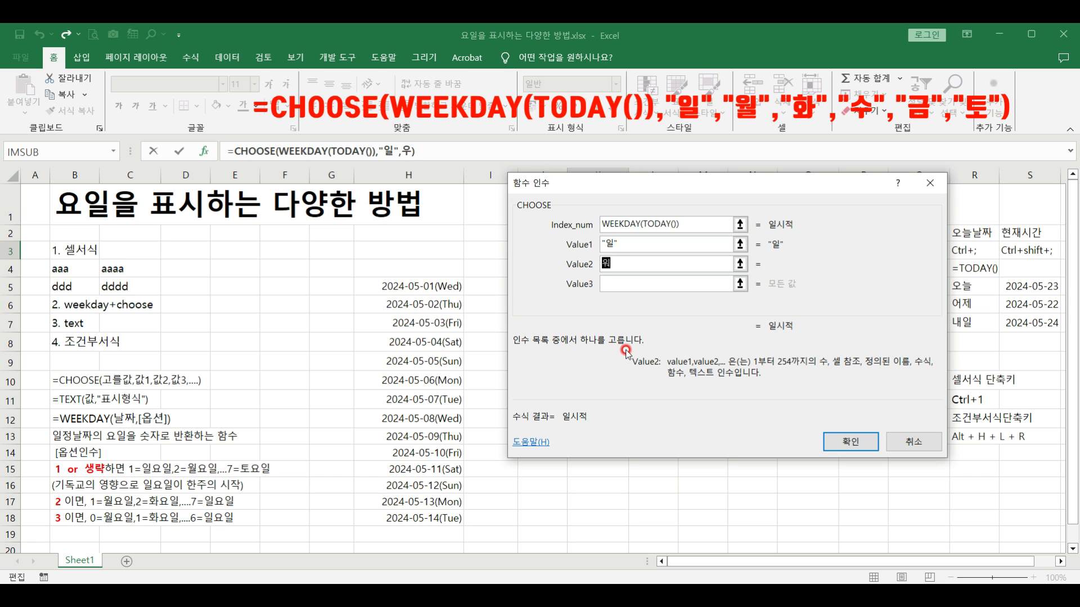
{"action": "key", "text": "Tab"}
{"action": "type", "text": "호"}
{"action": "type", "text": "수"}
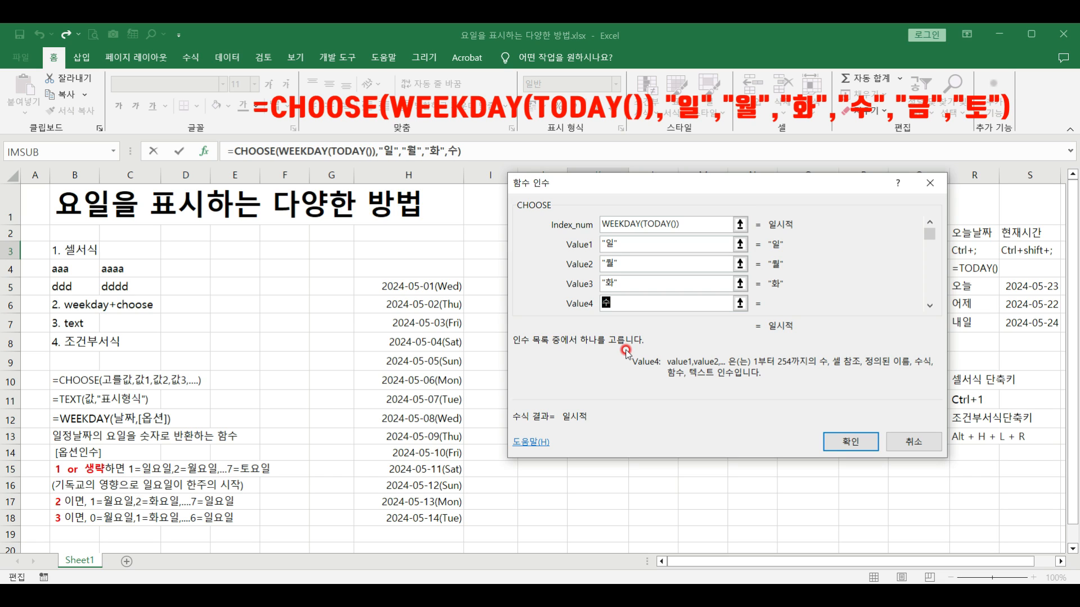
{"action": "key", "text": "Tab"}
{"action": "type", "text": "모"}
{"action": "key", "text": "Tab"}
{"action": "type", "text": "금"}
{"action": "key", "text": "Tab"}
{"action": "type", "text": "코"}
{"action": "key", "text": "BackSpace"}
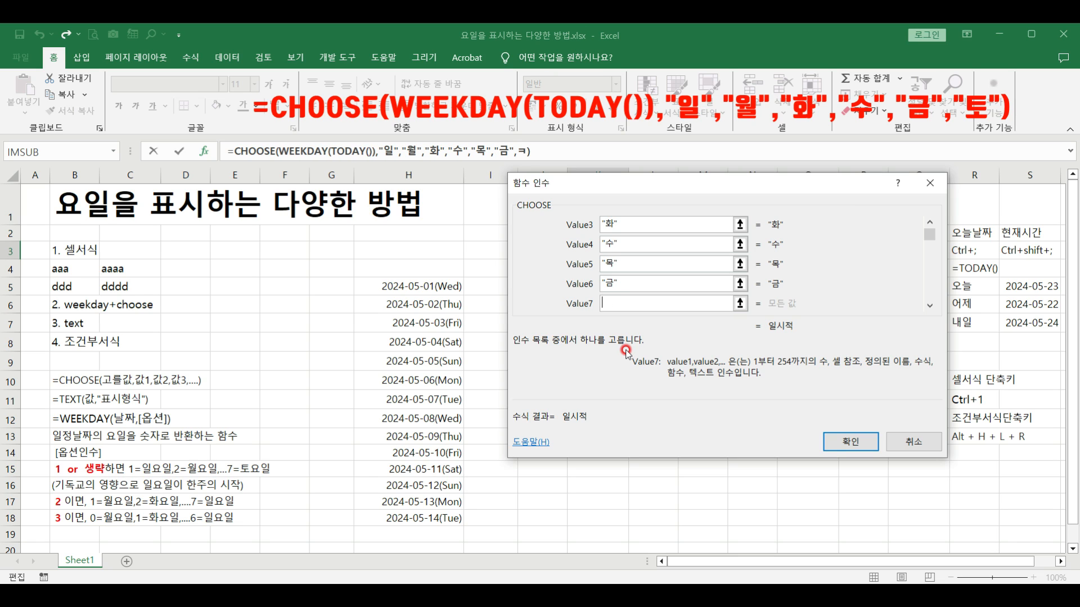
{"action": "type", "text": "토"}
{"action": "left_click", "coordinate": [851, 442]}
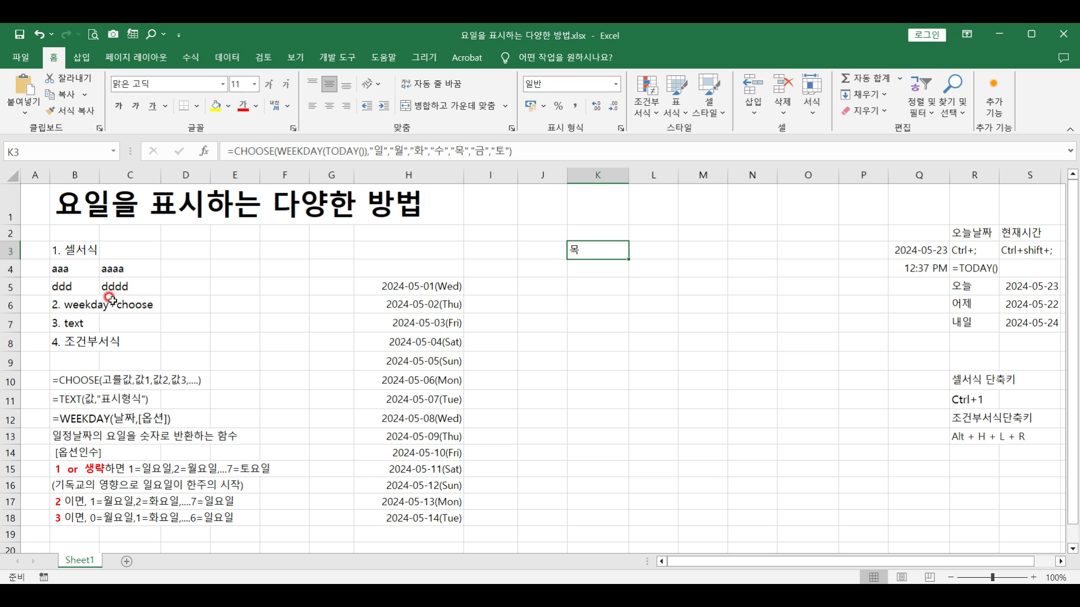
Step: Enter =WEEKDAY(H5) in I5 beside the first date of the list
{"action": "left_click", "coordinate": [415, 294]}
{"action": "left_click_drag", "start_coordinate": [415, 295], "coordinate": [433, 521]}
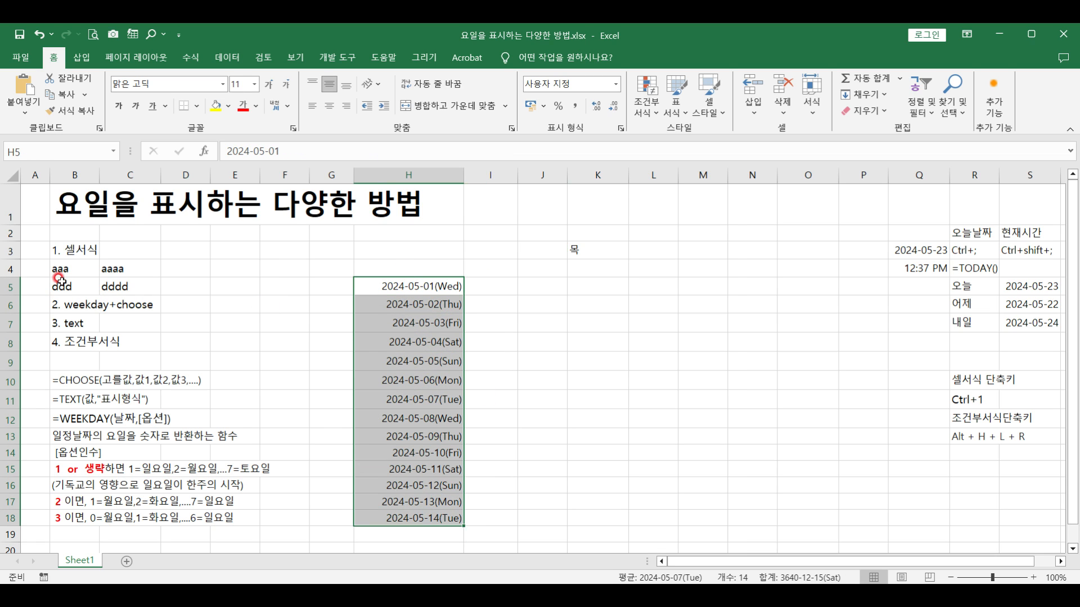
{"action": "left_click", "coordinate": [500, 287]}
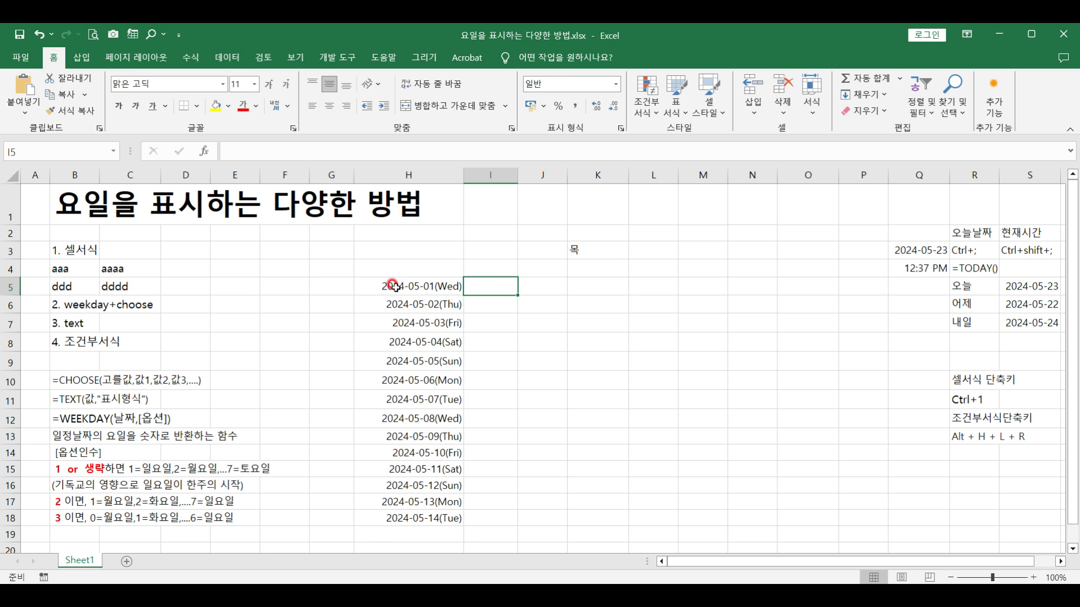
{"action": "type", "text": "=ㅈ"}
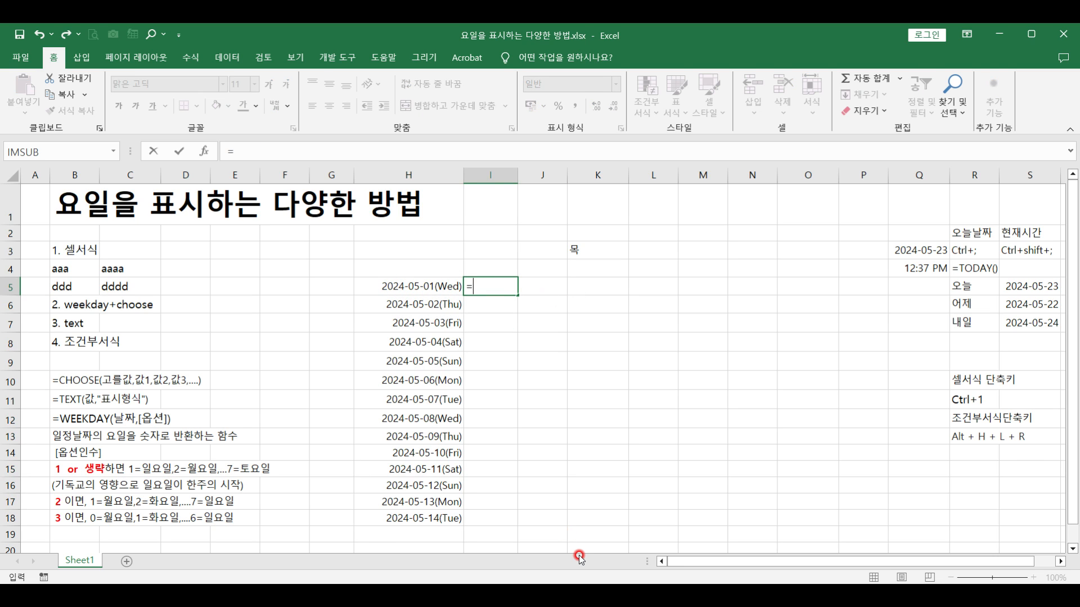
{"action": "key", "text": "BackSpace"}
{"action": "type", "text": "we"}
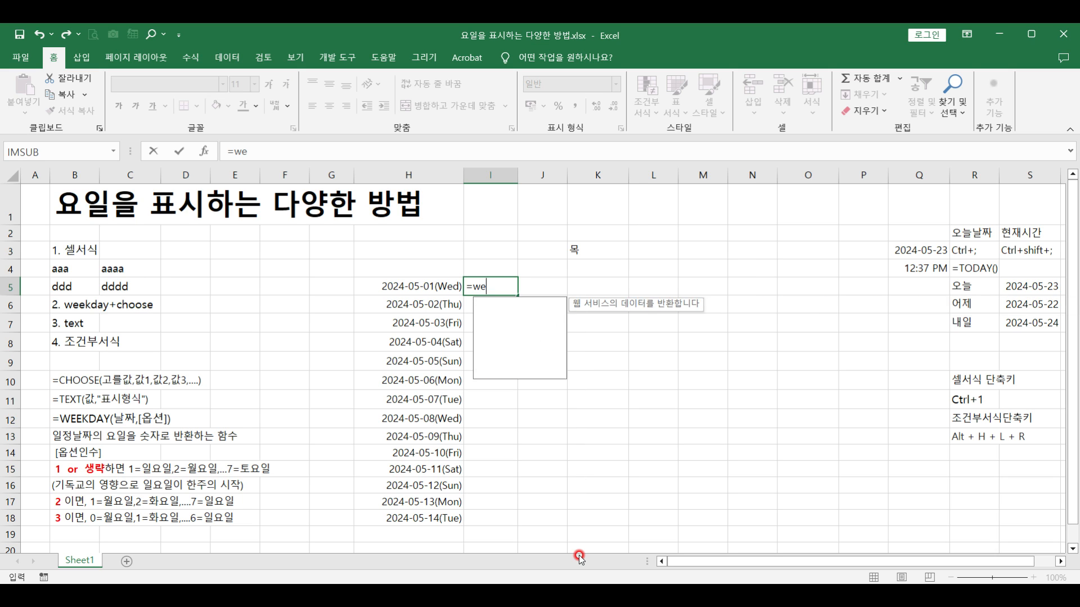
{"action": "type", "text": "e"}
{"action": "double_click", "coordinate": [529, 308]}
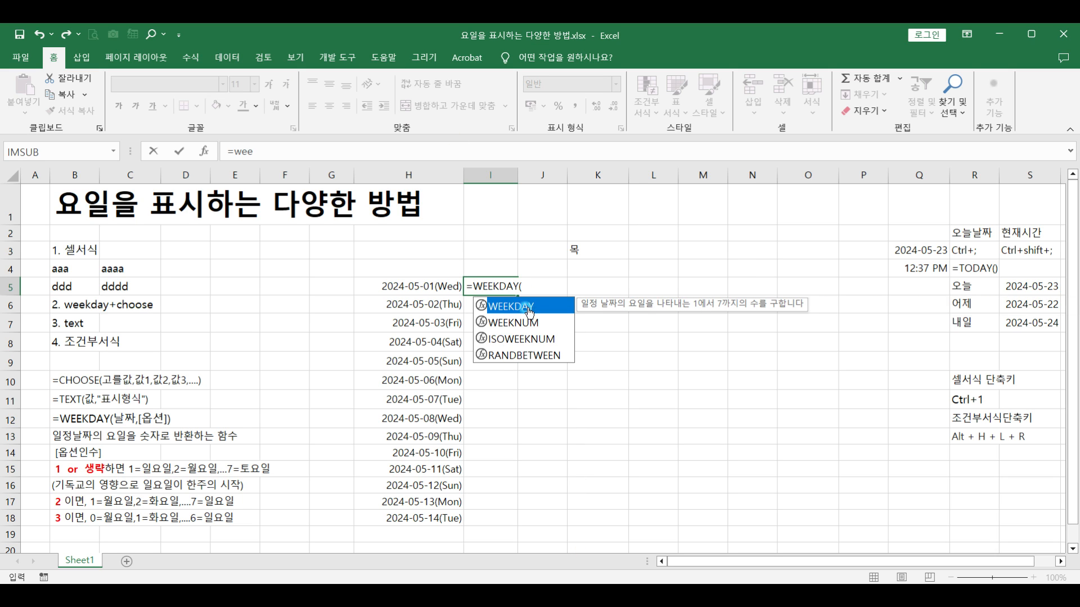
{"action": "left_click", "coordinate": [436, 288]}
{"action": "key", "text": "Return"}
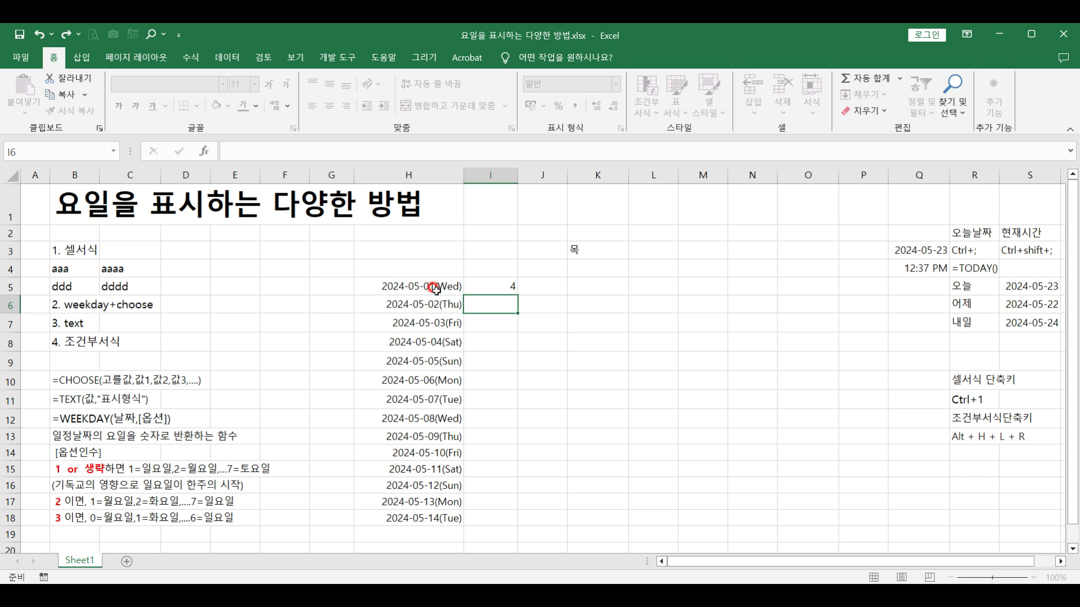
Step: Fill the WEEKDAY formula from I5 down to I18 and apply the custom number format aaa to those cells
{"action": "left_click", "coordinate": [505, 286]}
{"action": "left_click_drag", "start_coordinate": [516, 294], "coordinate": [506, 519]}
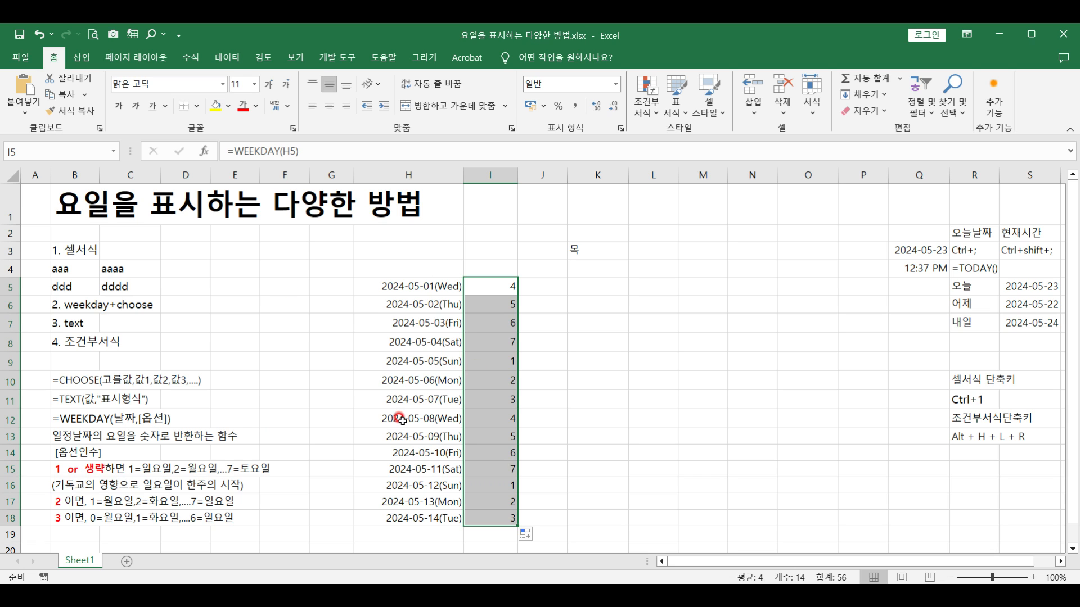
{"action": "key", "text": "ctrl+1"}
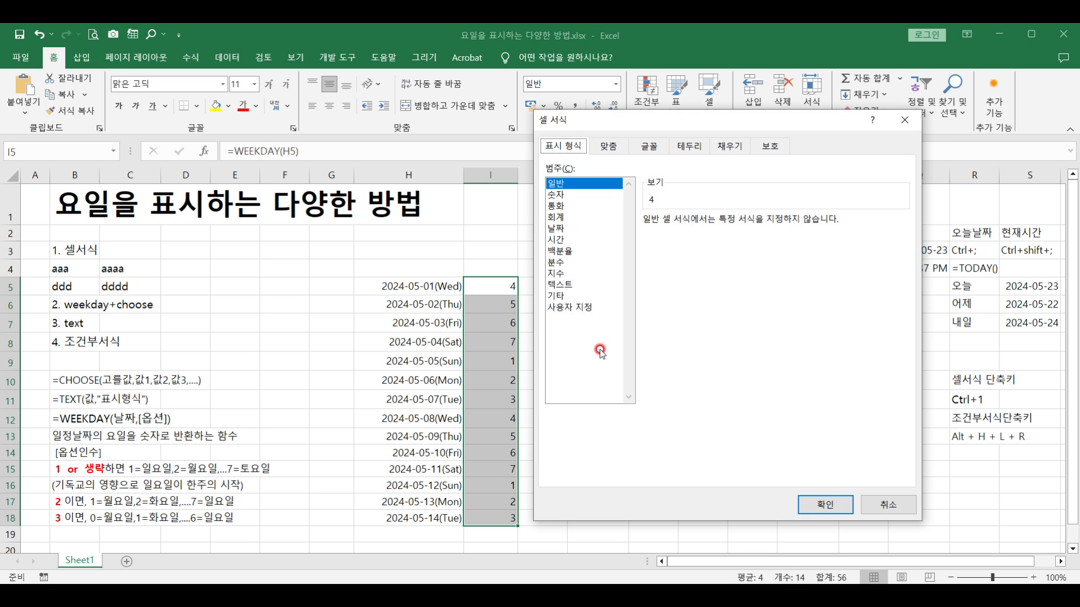
{"action": "left_click", "coordinate": [569, 308]}
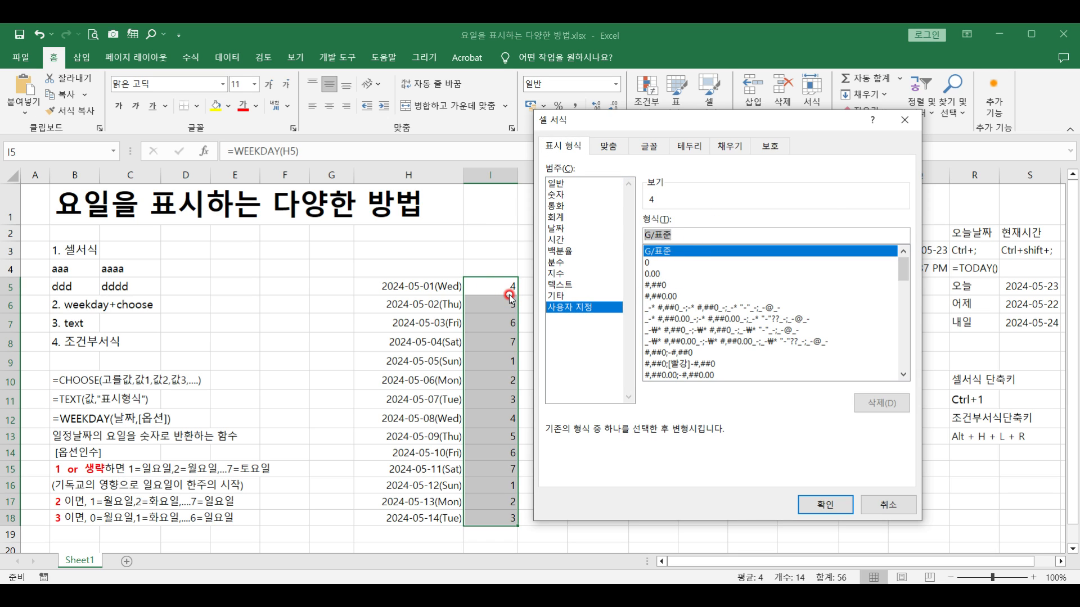
{"action": "type", "text": "aaa"}
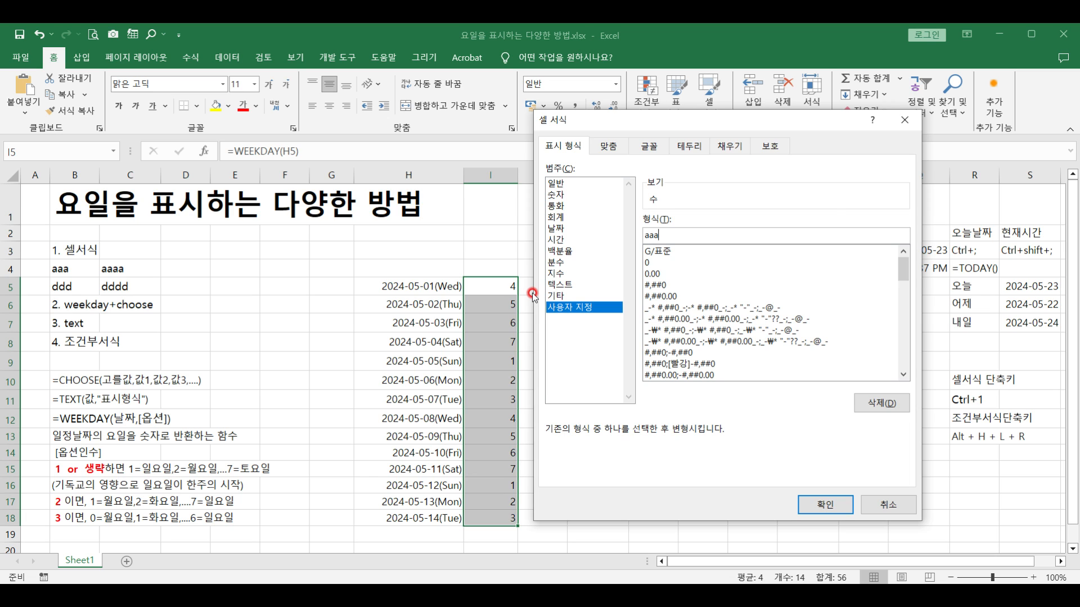
{"action": "left_click", "coordinate": [827, 506]}
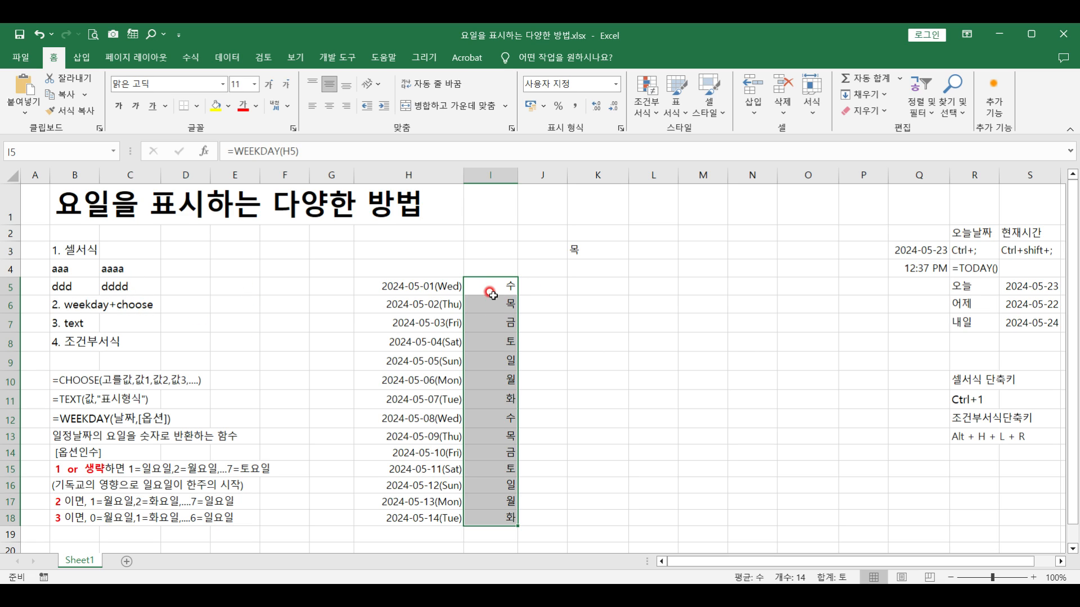
{"action": "left_click_drag", "start_coordinate": [492, 287], "coordinate": [494, 512]}
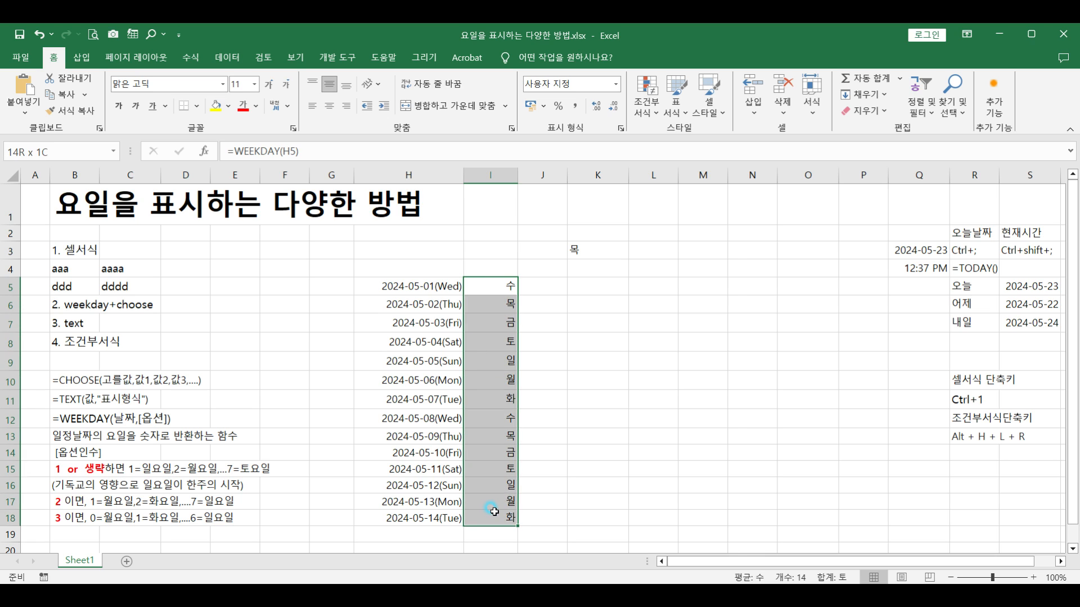
{"action": "left_click", "coordinate": [491, 400]}
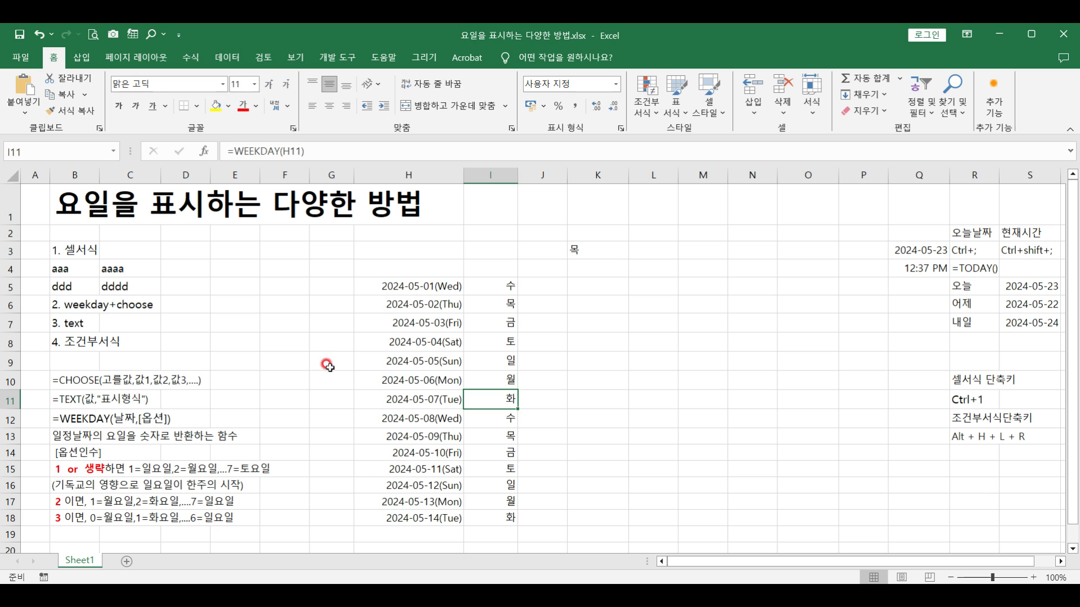
Step: Enter =TEXT(H5,"aaaa") in G5 and fill the formula down to G18
{"action": "left_click", "coordinate": [339, 288]}
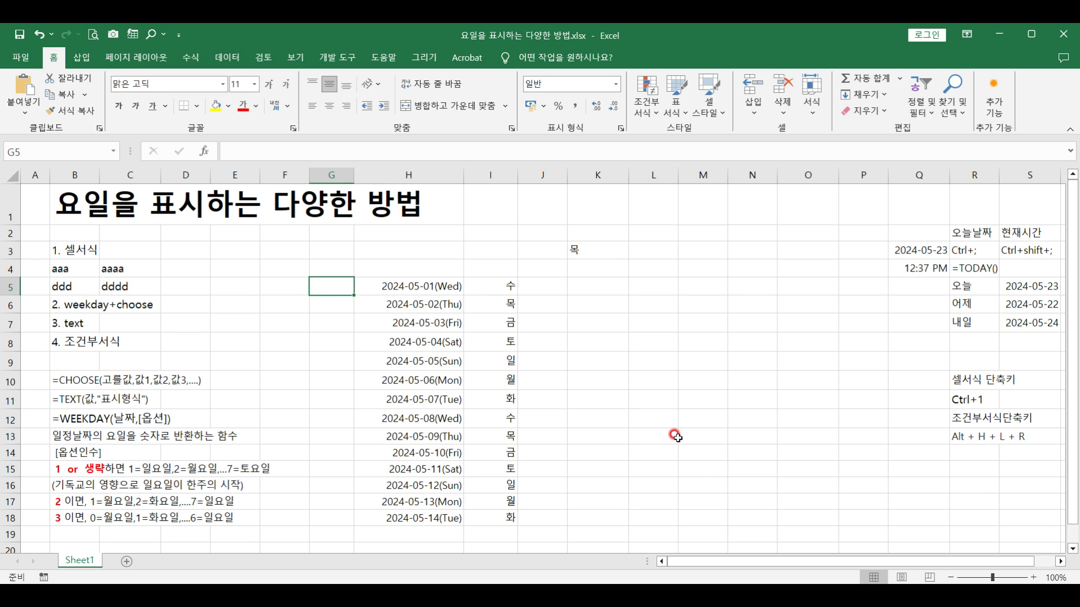
{"action": "type", "text": "="}
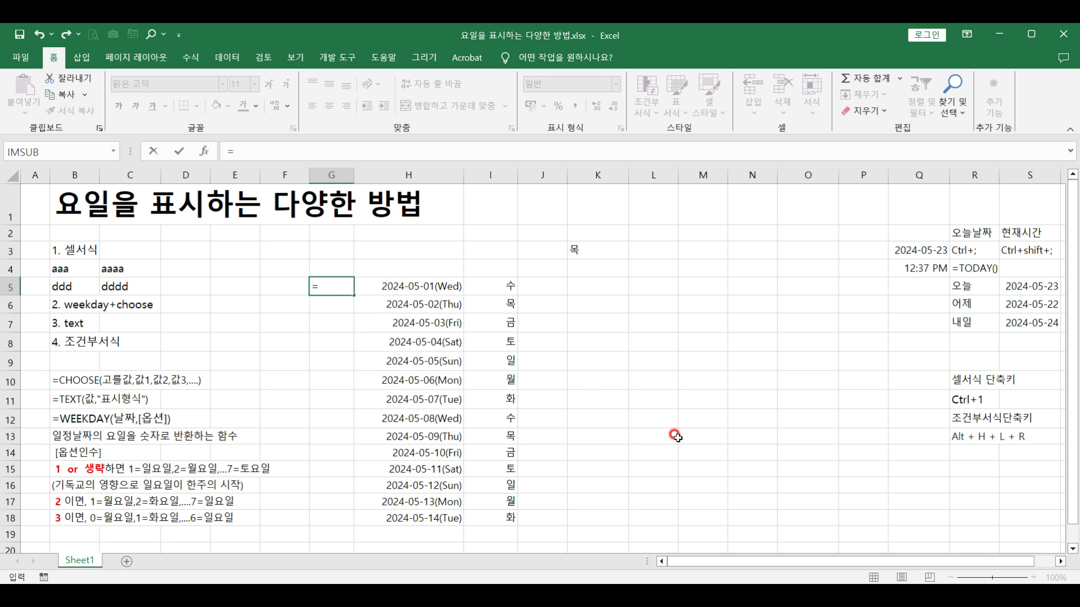
{"action": "type", "text": "te"}
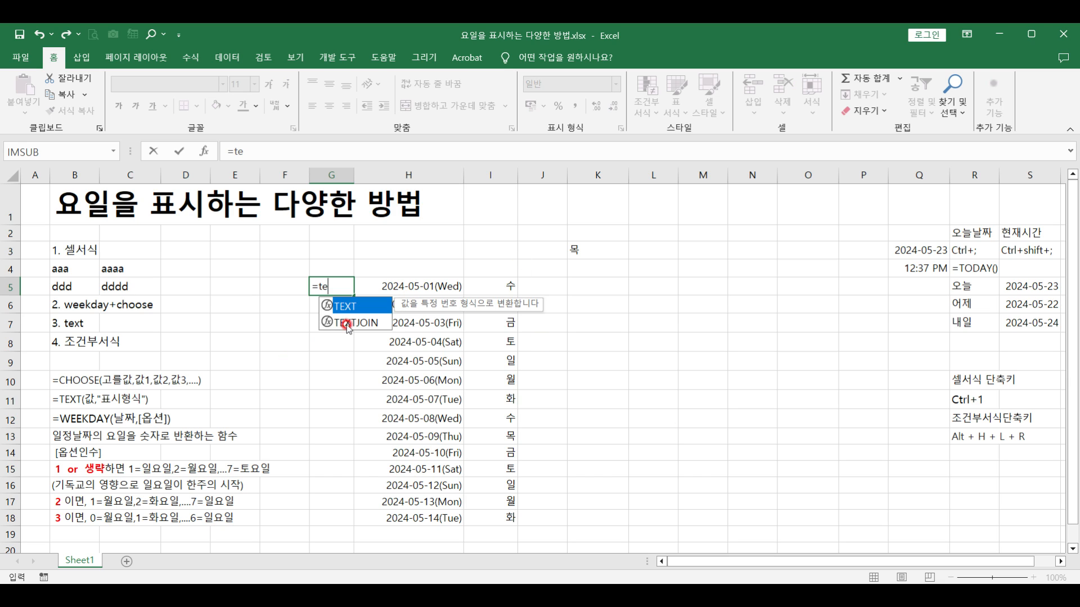
{"action": "double_click", "coordinate": [345, 307]}
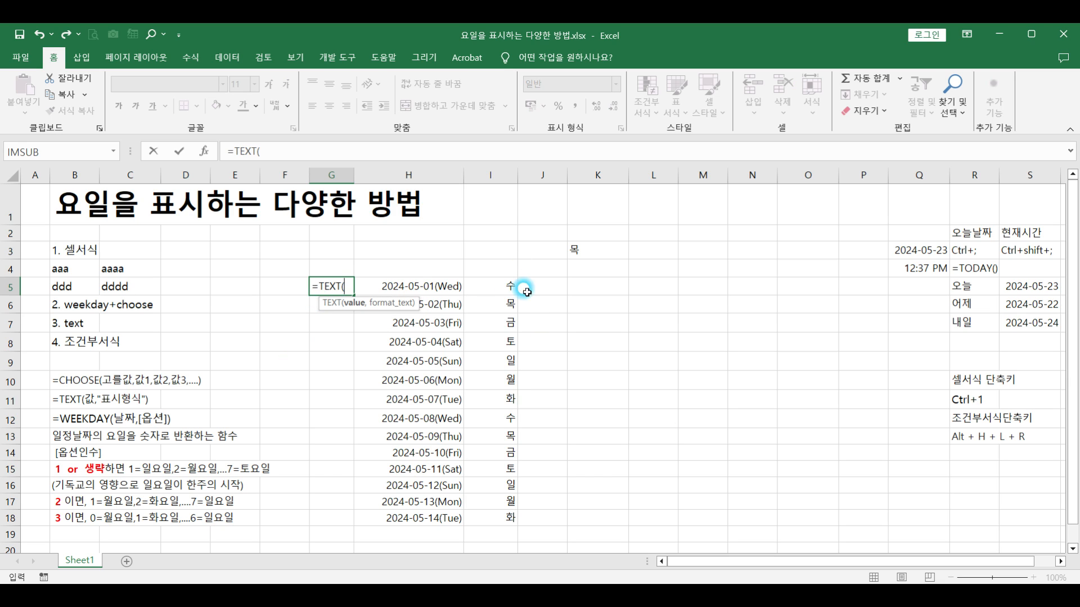
{"action": "left_click", "coordinate": [421, 285]}
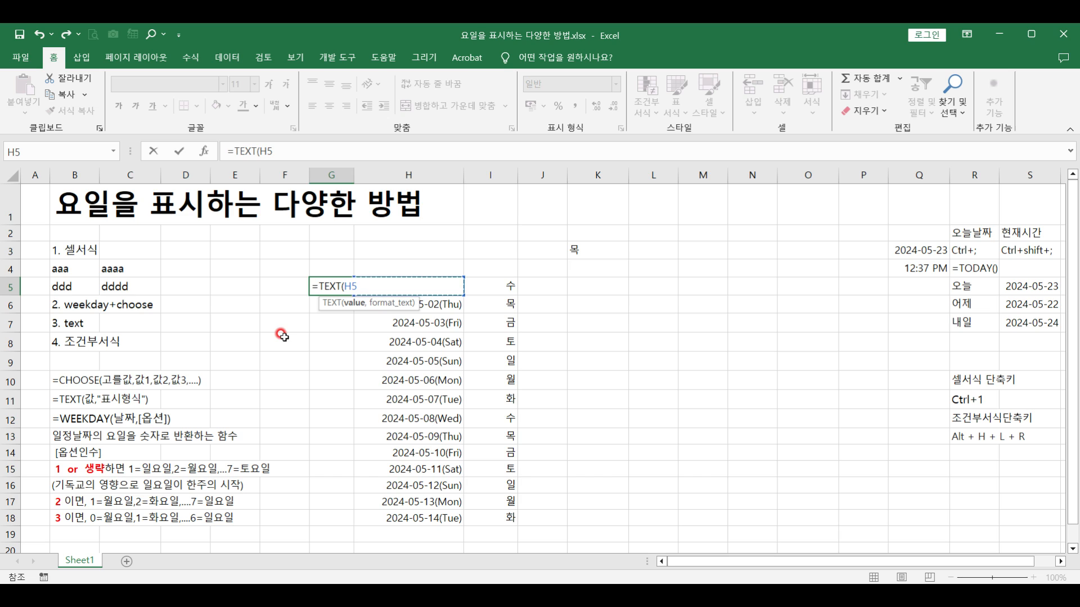
{"action": "type", "text": ",\"aaaa"}
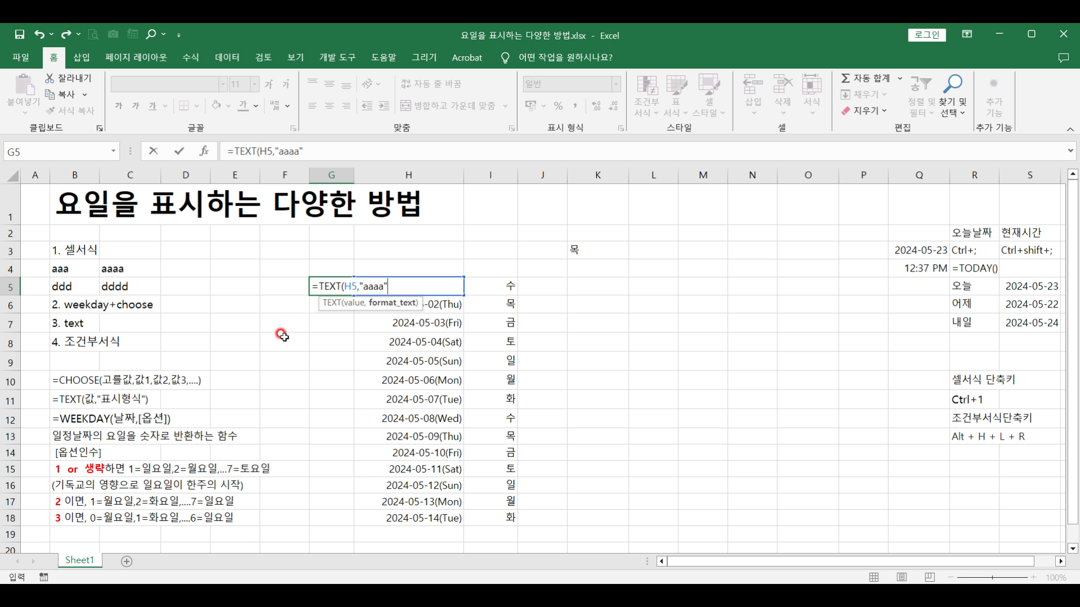
{"action": "type", "text": ")"}
{"action": "key", "text": "Return"}
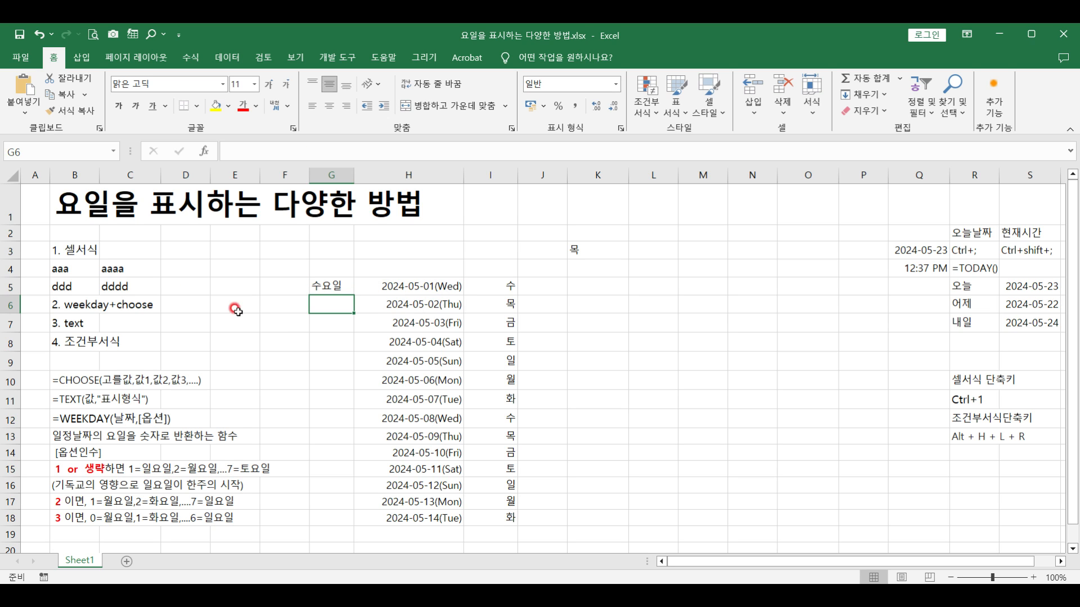
{"action": "left_click", "coordinate": [335, 287]}
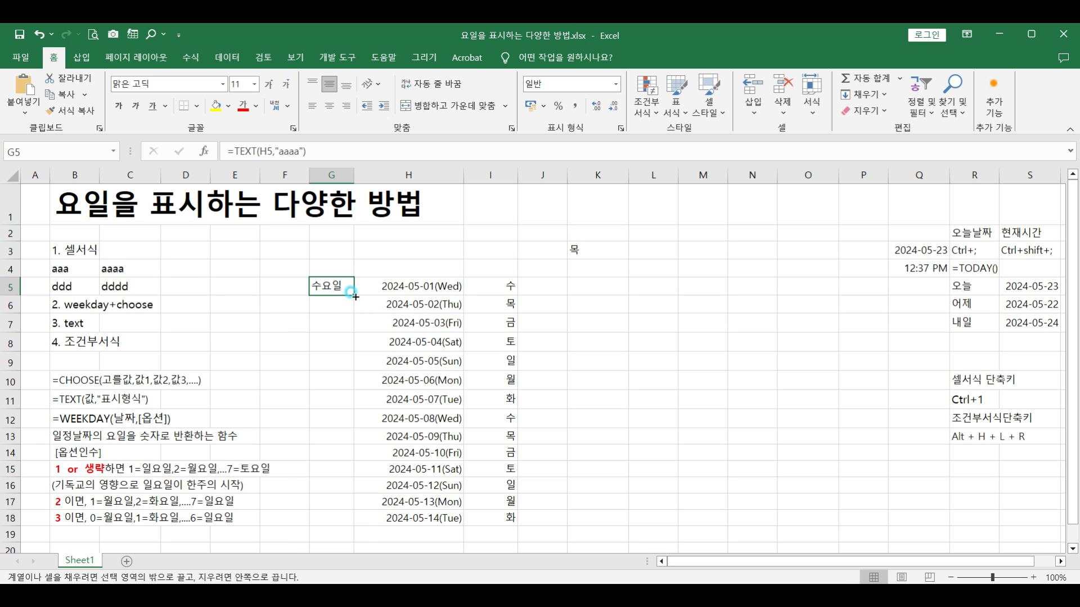
{"action": "double_click", "coordinate": [353, 294]}
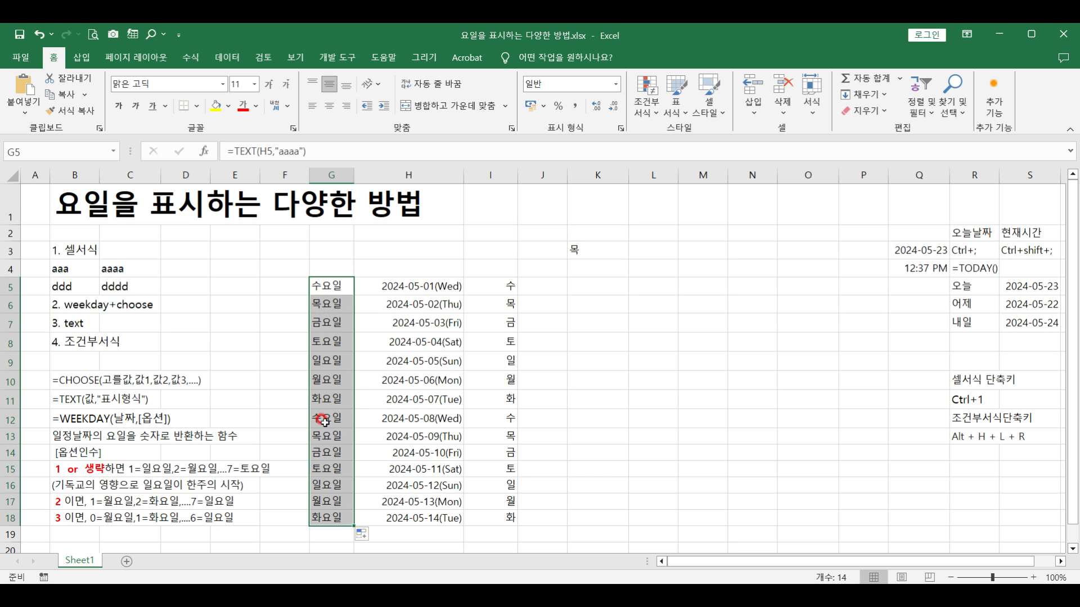
{"action": "left_click", "coordinate": [59, 249]}
{"action": "left_click", "coordinate": [51, 304]}
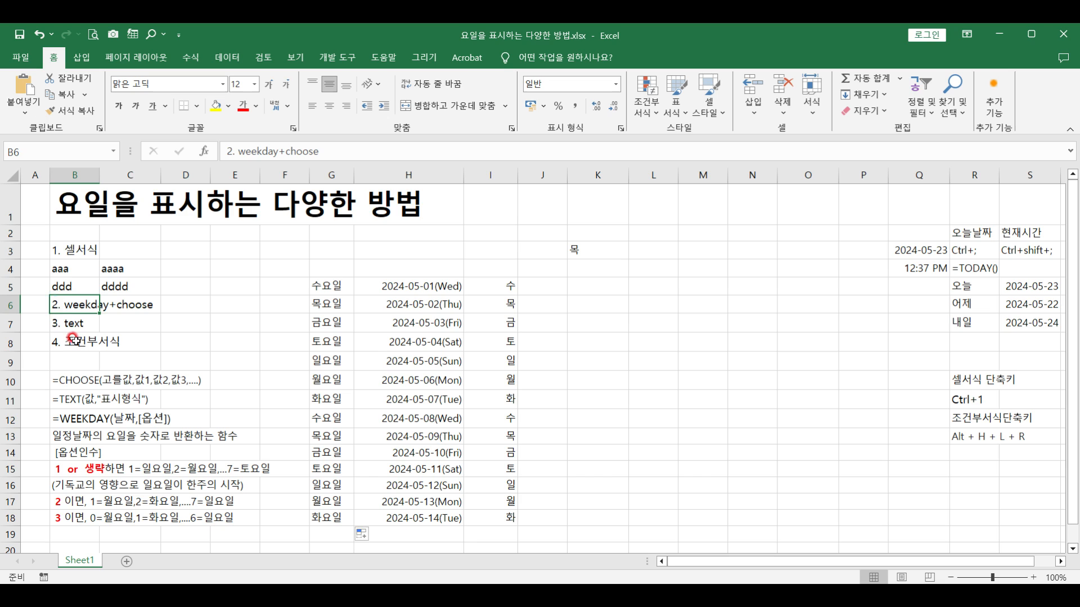
{"action": "left_click", "coordinate": [63, 324]}
{"action": "left_click", "coordinate": [82, 345]}
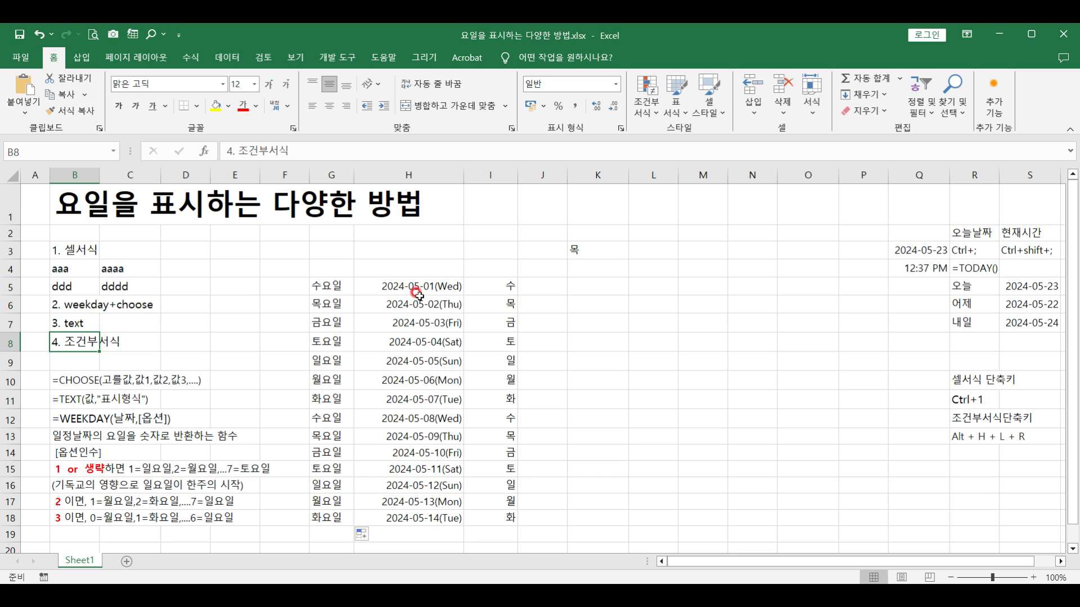
Step: Create a formula-based conditional formatting rule for the dates in H5:H18 with the formula =weekday($H5)=1
{"action": "left_click_drag", "start_coordinate": [416, 293], "coordinate": [429, 517]}
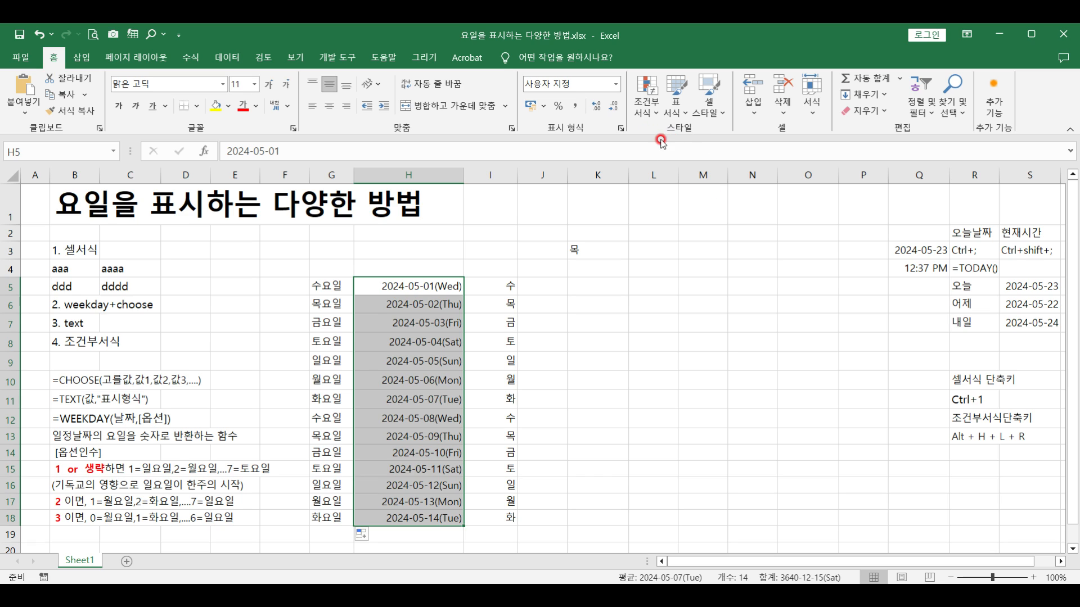
{"action": "left_click", "coordinate": [648, 116]}
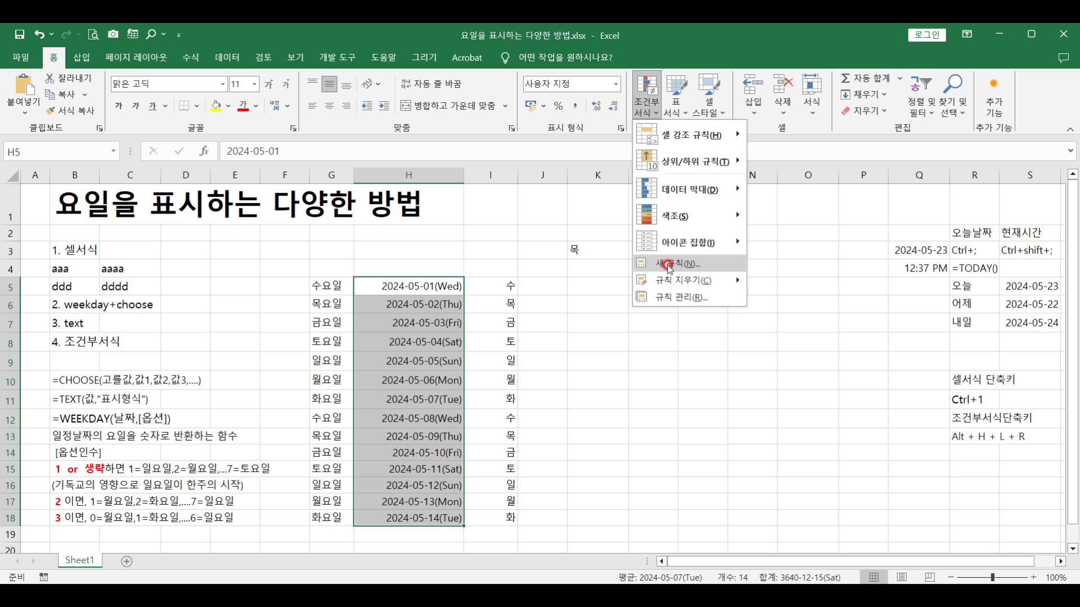
{"action": "left_click", "coordinate": [658, 332]}
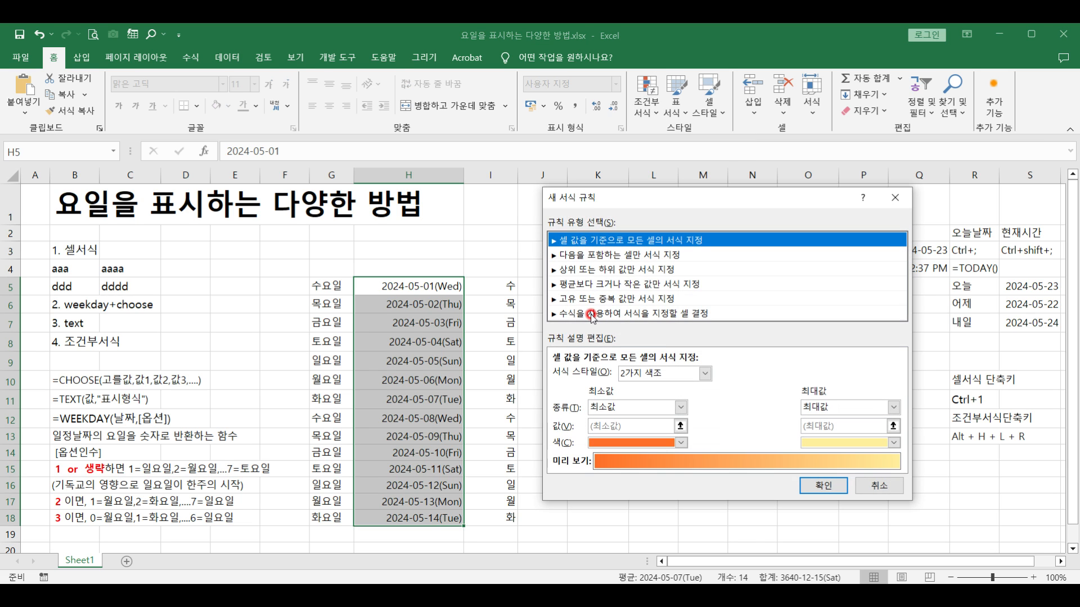
{"action": "left_click", "coordinate": [592, 316]}
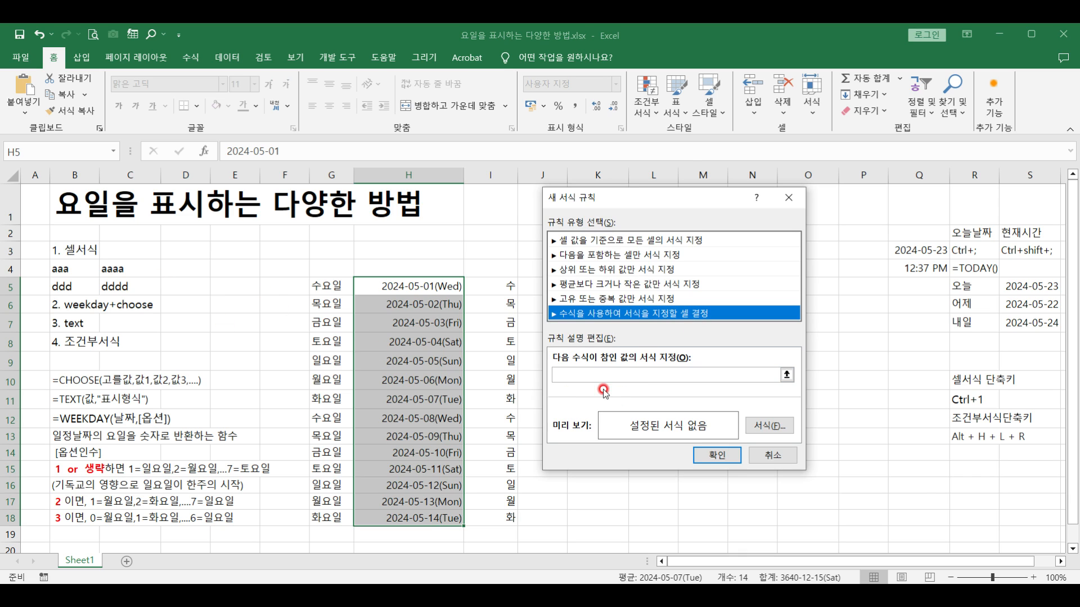
{"action": "left_click", "coordinate": [569, 373]}
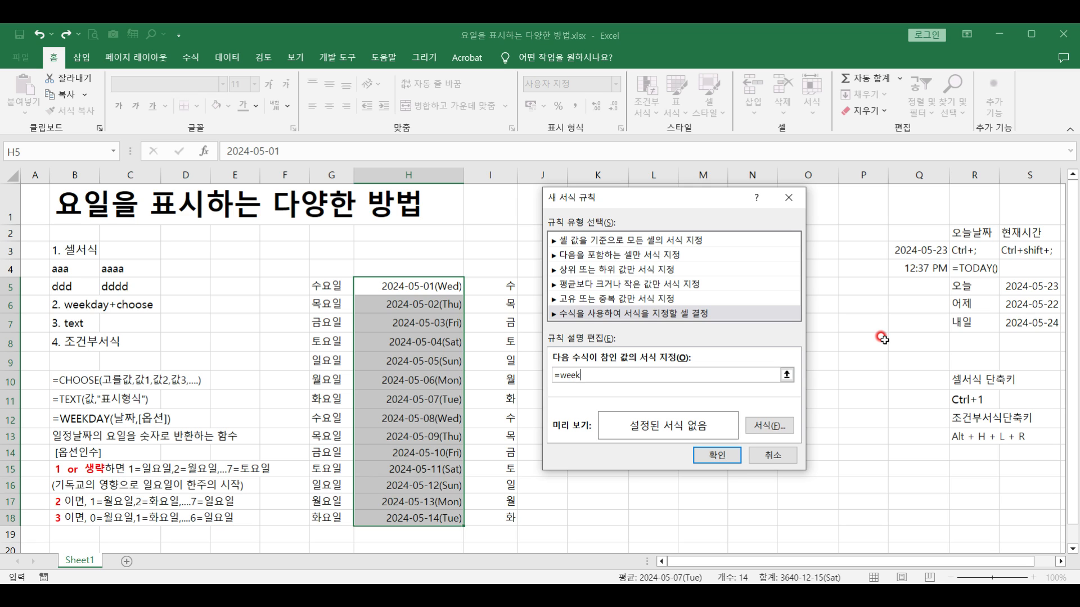
{"action": "type", "text": "+"}
{"action": "left_click", "coordinate": [425, 287]}
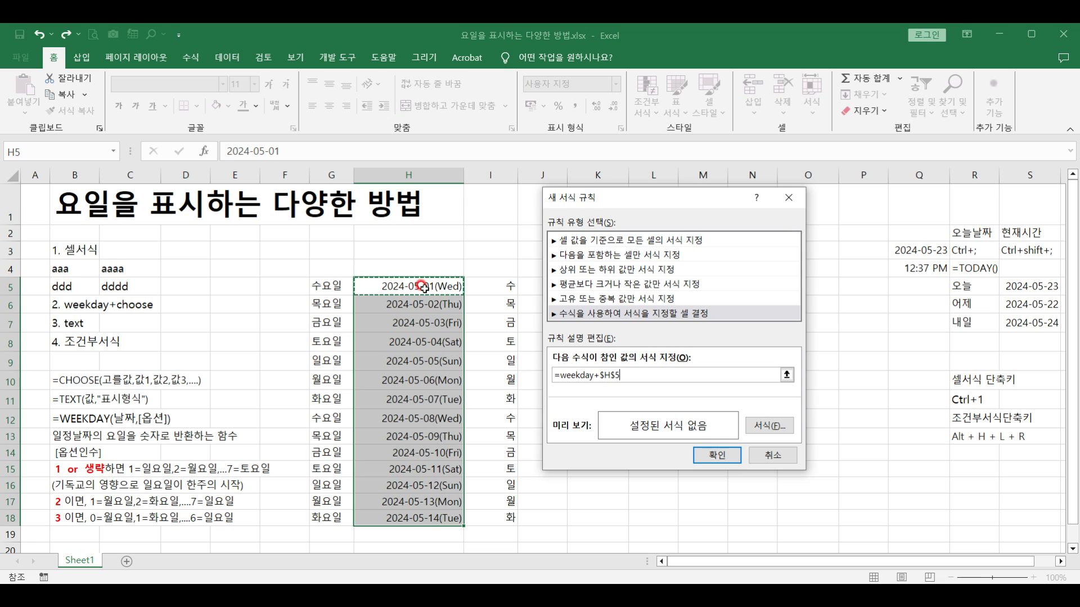
{"action": "left_click", "coordinate": [595, 375]}
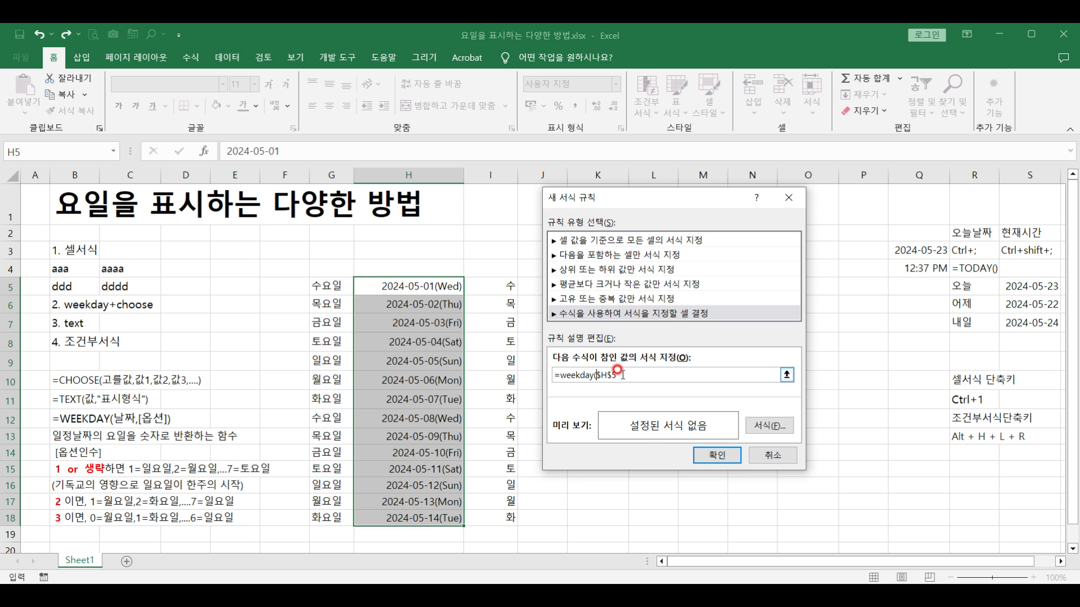
{"action": "left_click_drag", "start_coordinate": [623, 375], "coordinate": [598, 376]}
{"action": "left_click", "coordinate": [627, 446]}
{"action": "left_click", "coordinate": [630, 374]}
Step: Give the Sunday rule a red background fill and apply it to the dates
{"action": "left_click", "coordinate": [769, 426]}
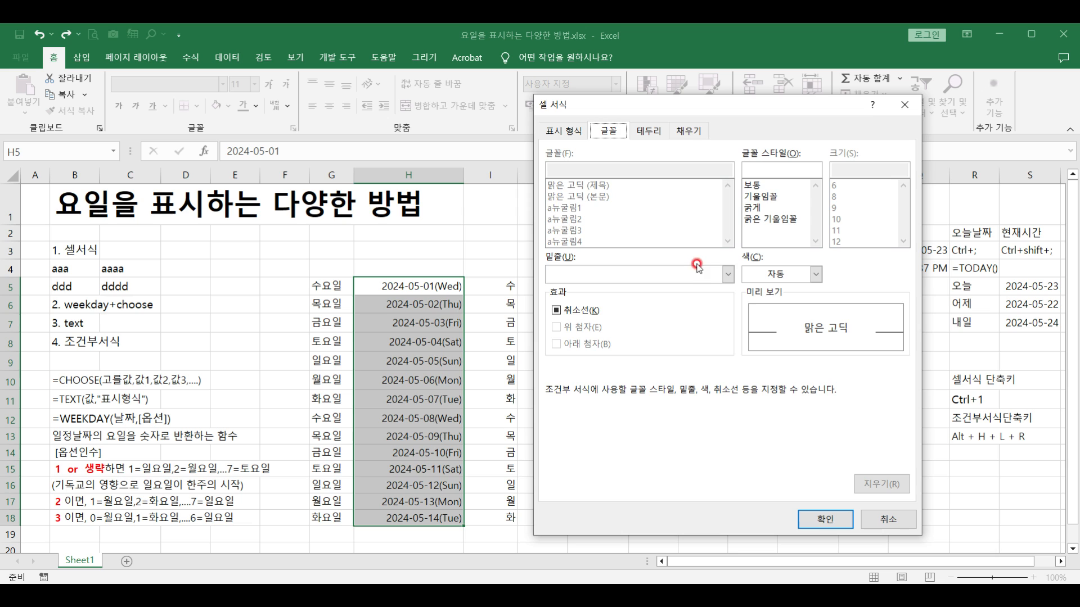
{"action": "left_click", "coordinate": [680, 133]}
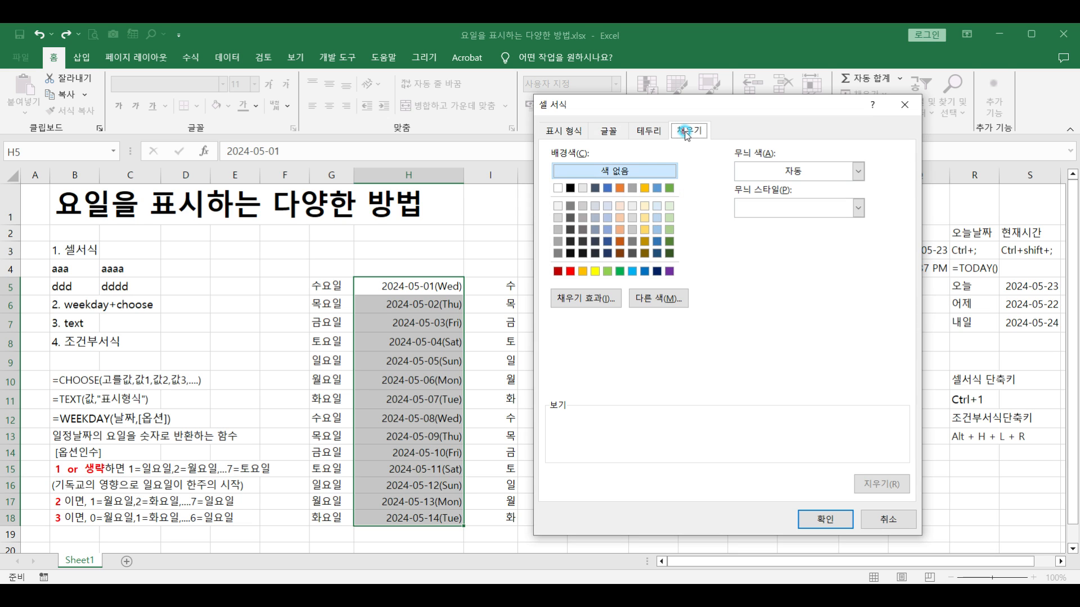
{"action": "left_click", "coordinate": [570, 272]}
{"action": "left_click", "coordinate": [824, 521]}
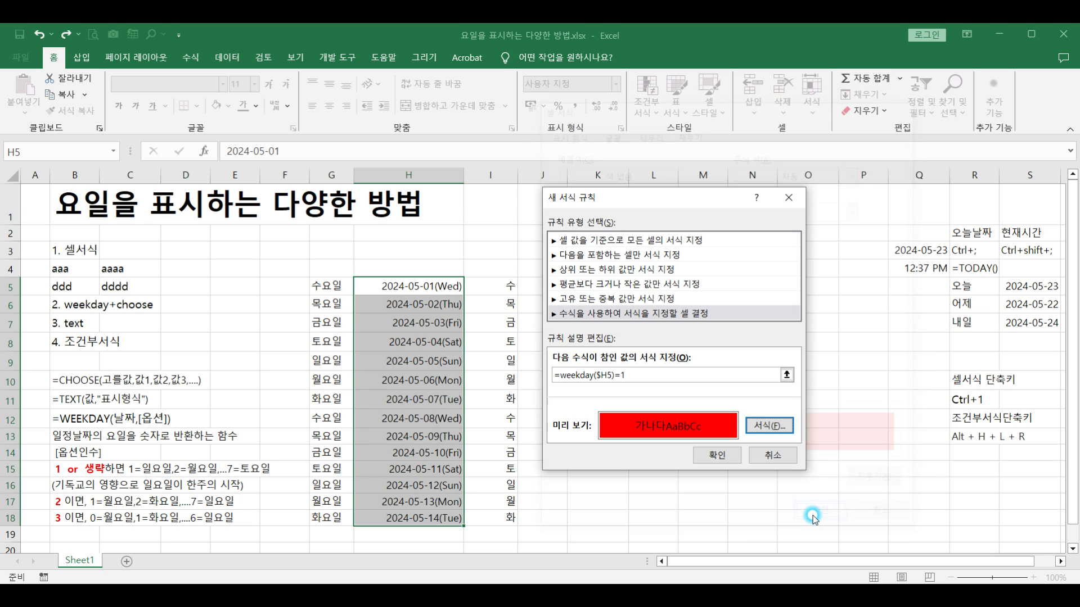
{"action": "left_click", "coordinate": [712, 457]}
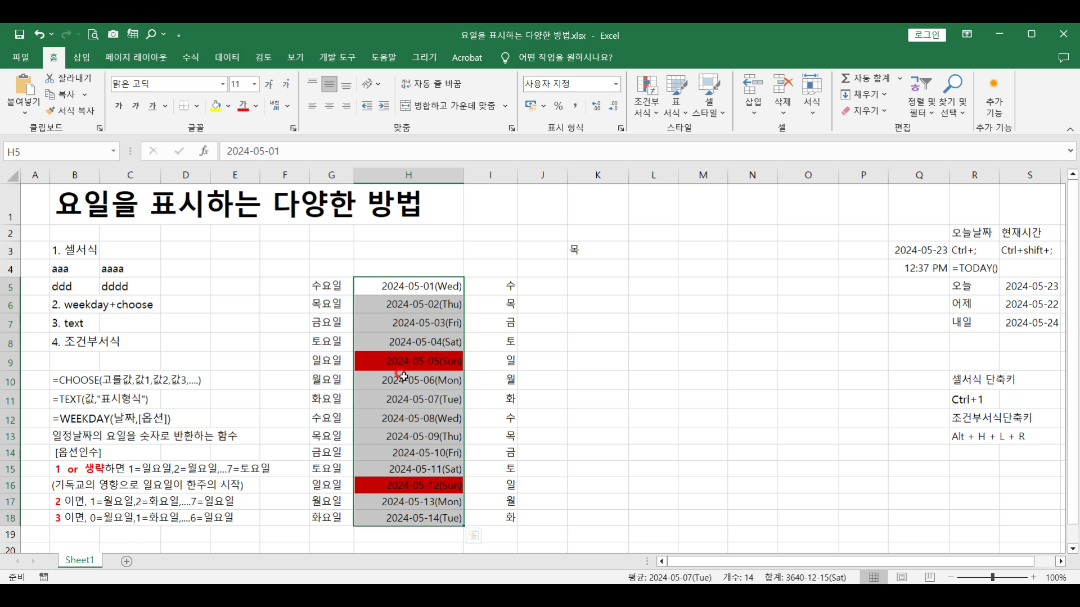
Step: Create a second formula-based conditional formatting rule for H5:H18 with the formula =weekday($H5)=7
{"action": "left_click", "coordinate": [655, 117]}
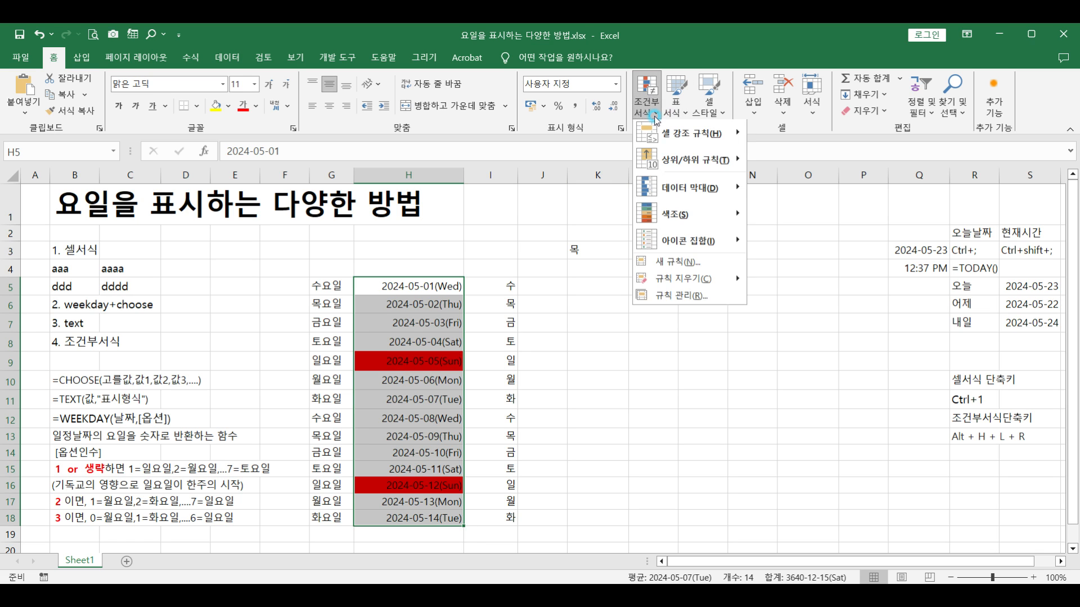
{"action": "left_click", "coordinate": [637, 343]}
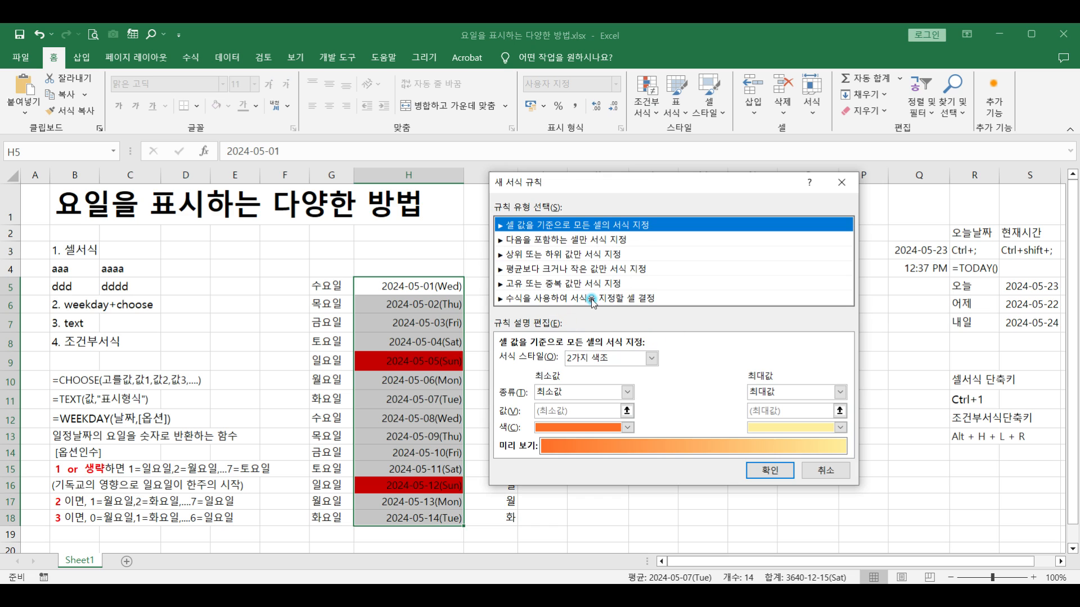
{"action": "left_click", "coordinate": [593, 299]}
{"action": "left_click", "coordinate": [519, 366]}
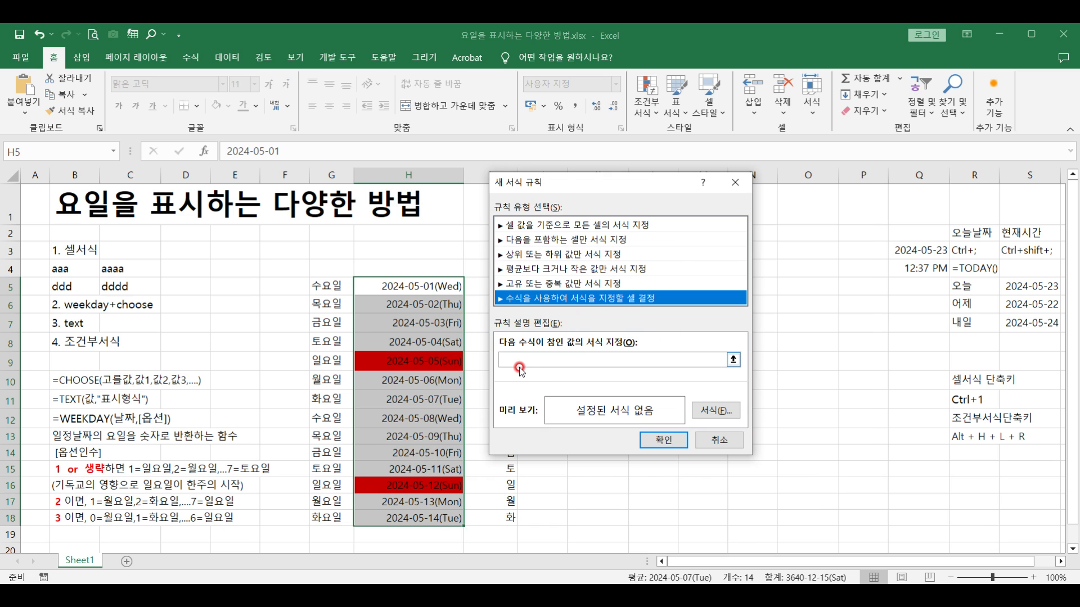
{"action": "left_click", "coordinate": [579, 394]}
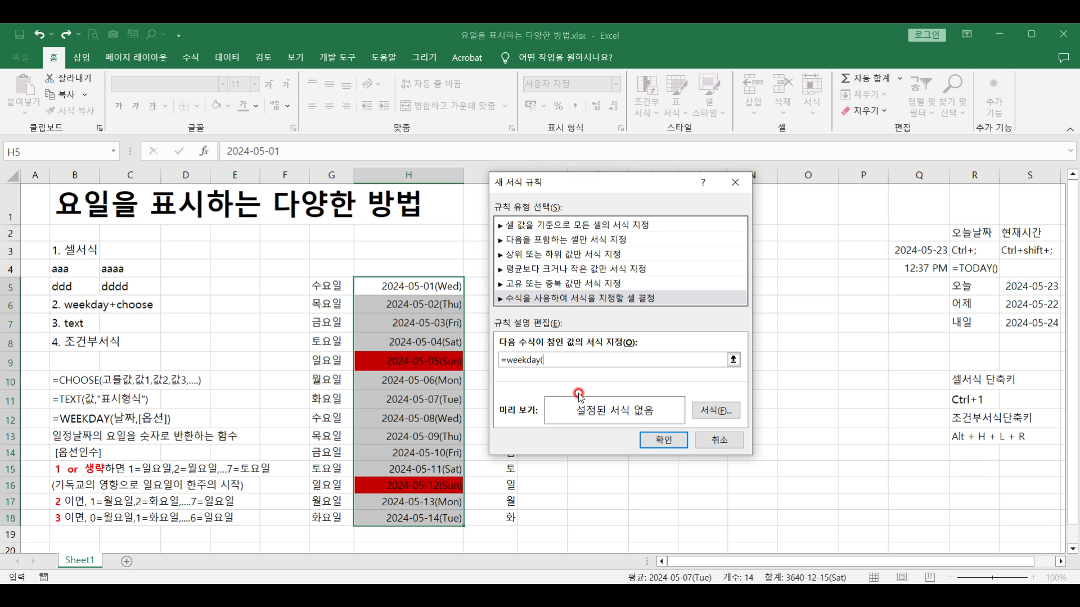
{"action": "left_click", "coordinate": [419, 286]}
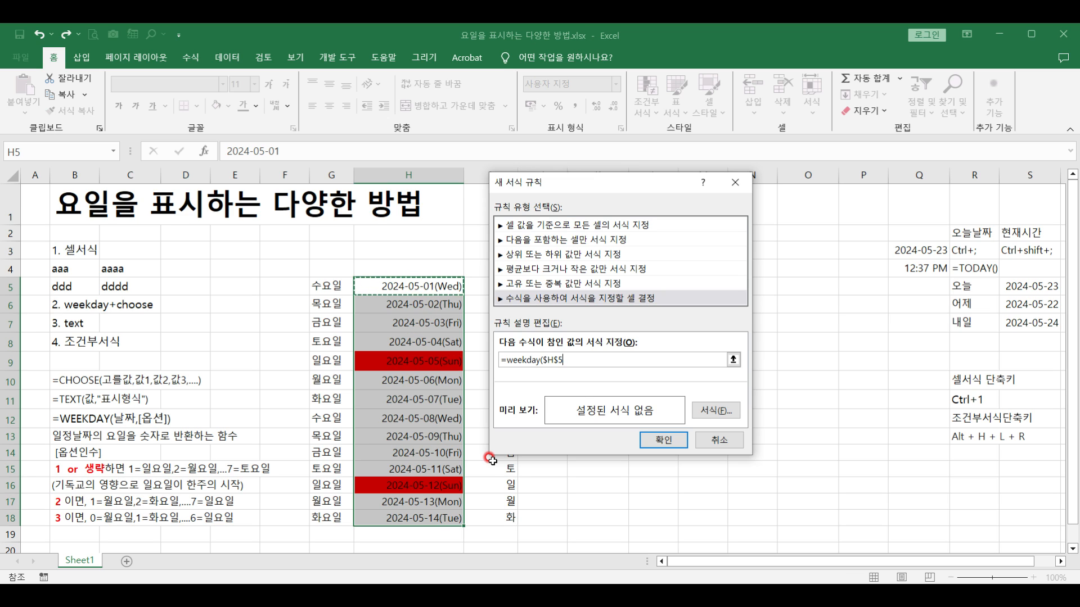
{"action": "key", "text": "F4"}
{"action": "key", "text": "F4"}
{"action": "type", "text": ")=7"}
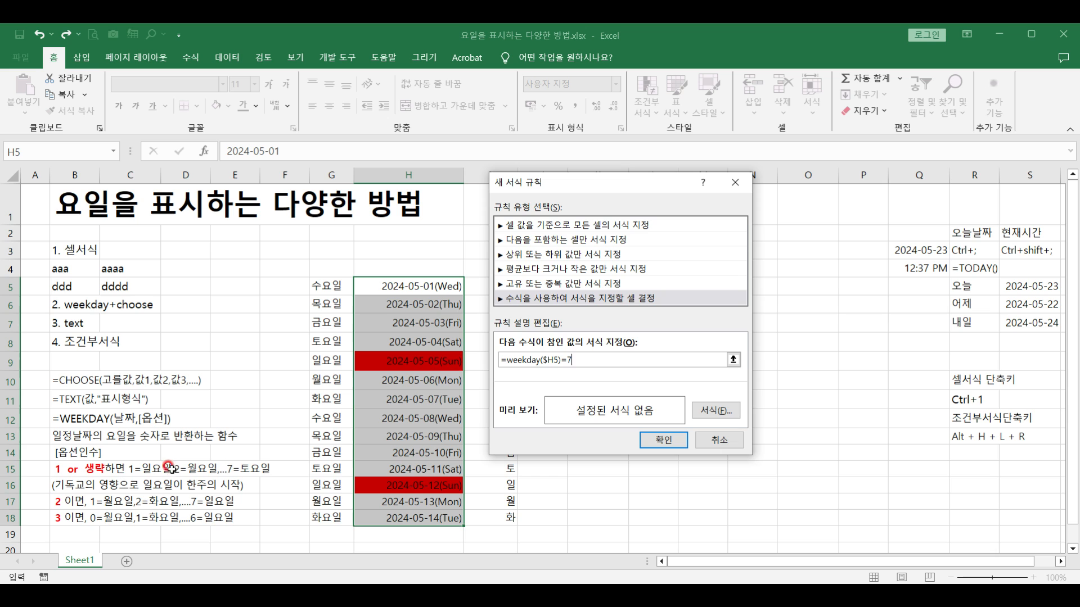
Step: Give the Saturday rule a blue background fill, apply it to the dates and deselect the range
{"action": "left_click", "coordinate": [716, 410]}
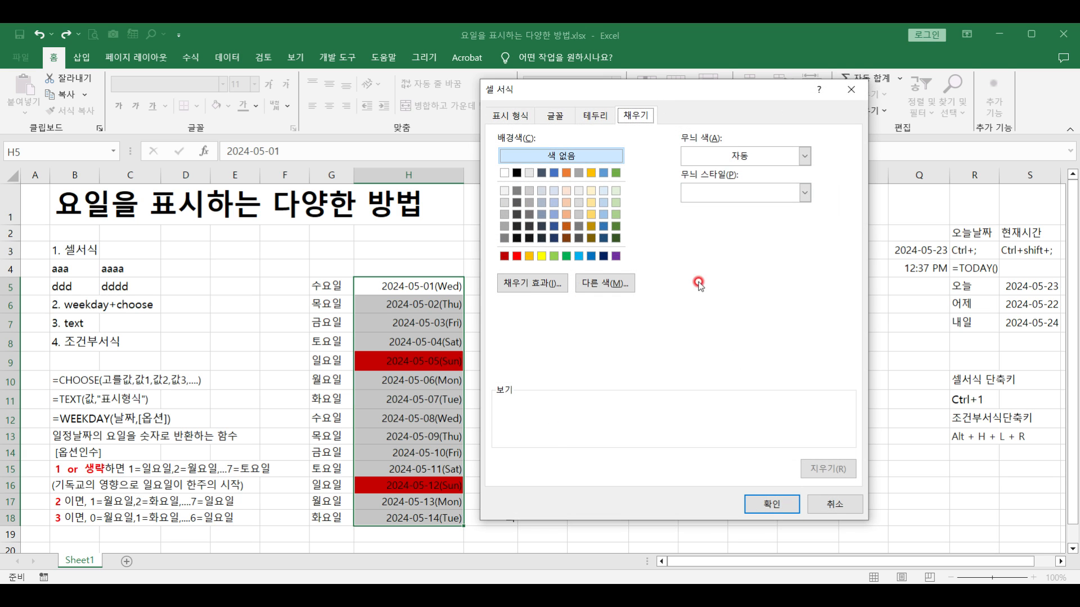
{"action": "left_click", "coordinate": [591, 257]}
{"action": "left_click", "coordinate": [763, 505]}
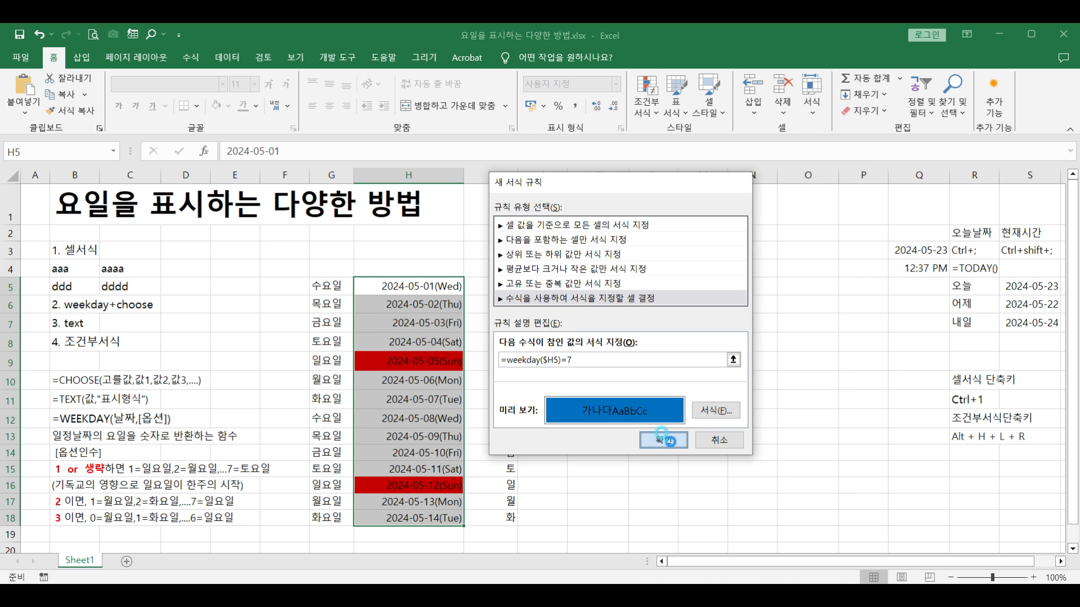
{"action": "left_click", "coordinate": [668, 440]}
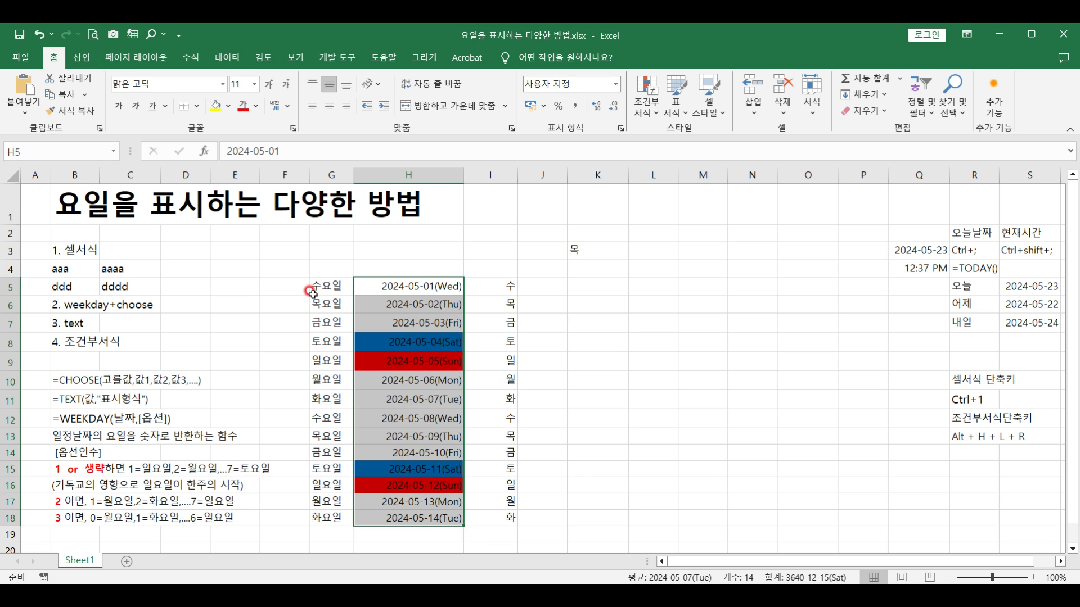
{"action": "left_click", "coordinate": [56, 341]}
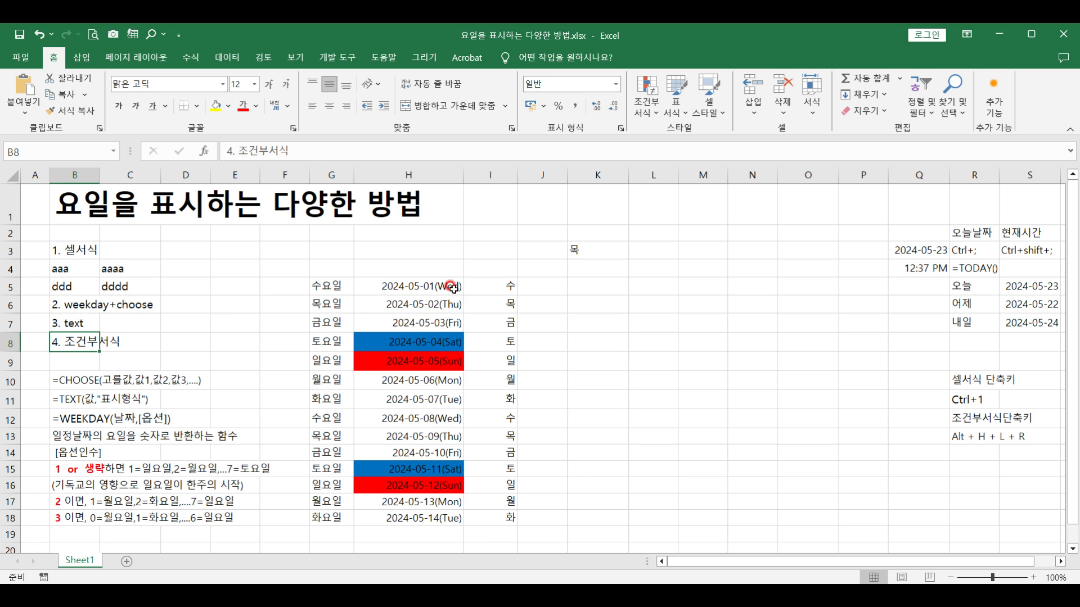